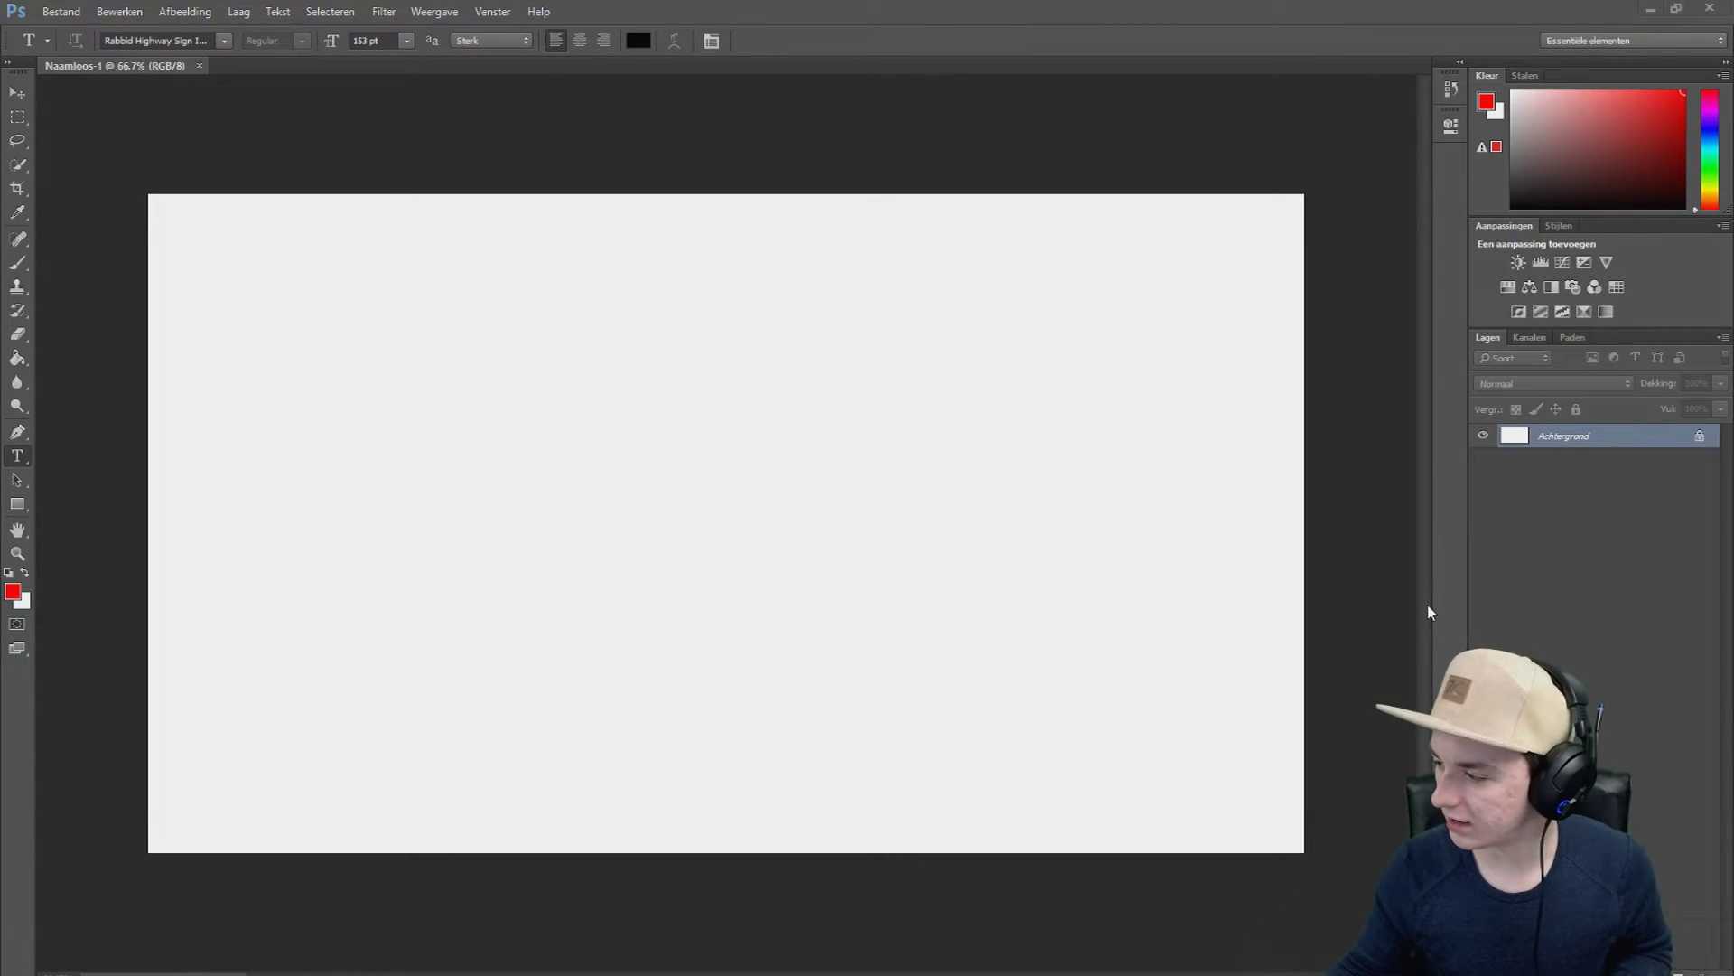
Step: Place the cartoon character image onto the white canvas
left_click_drag(1429, 613, 1265, 110)
Step: Enlarge the 'zonder achtergrond' character layer to span the canvas height and commit the resize
left_click_drag(975, 280, 764, 515)
left_click_drag(988, 283, 1070, 195)
key("t")
left_click(660, 40)
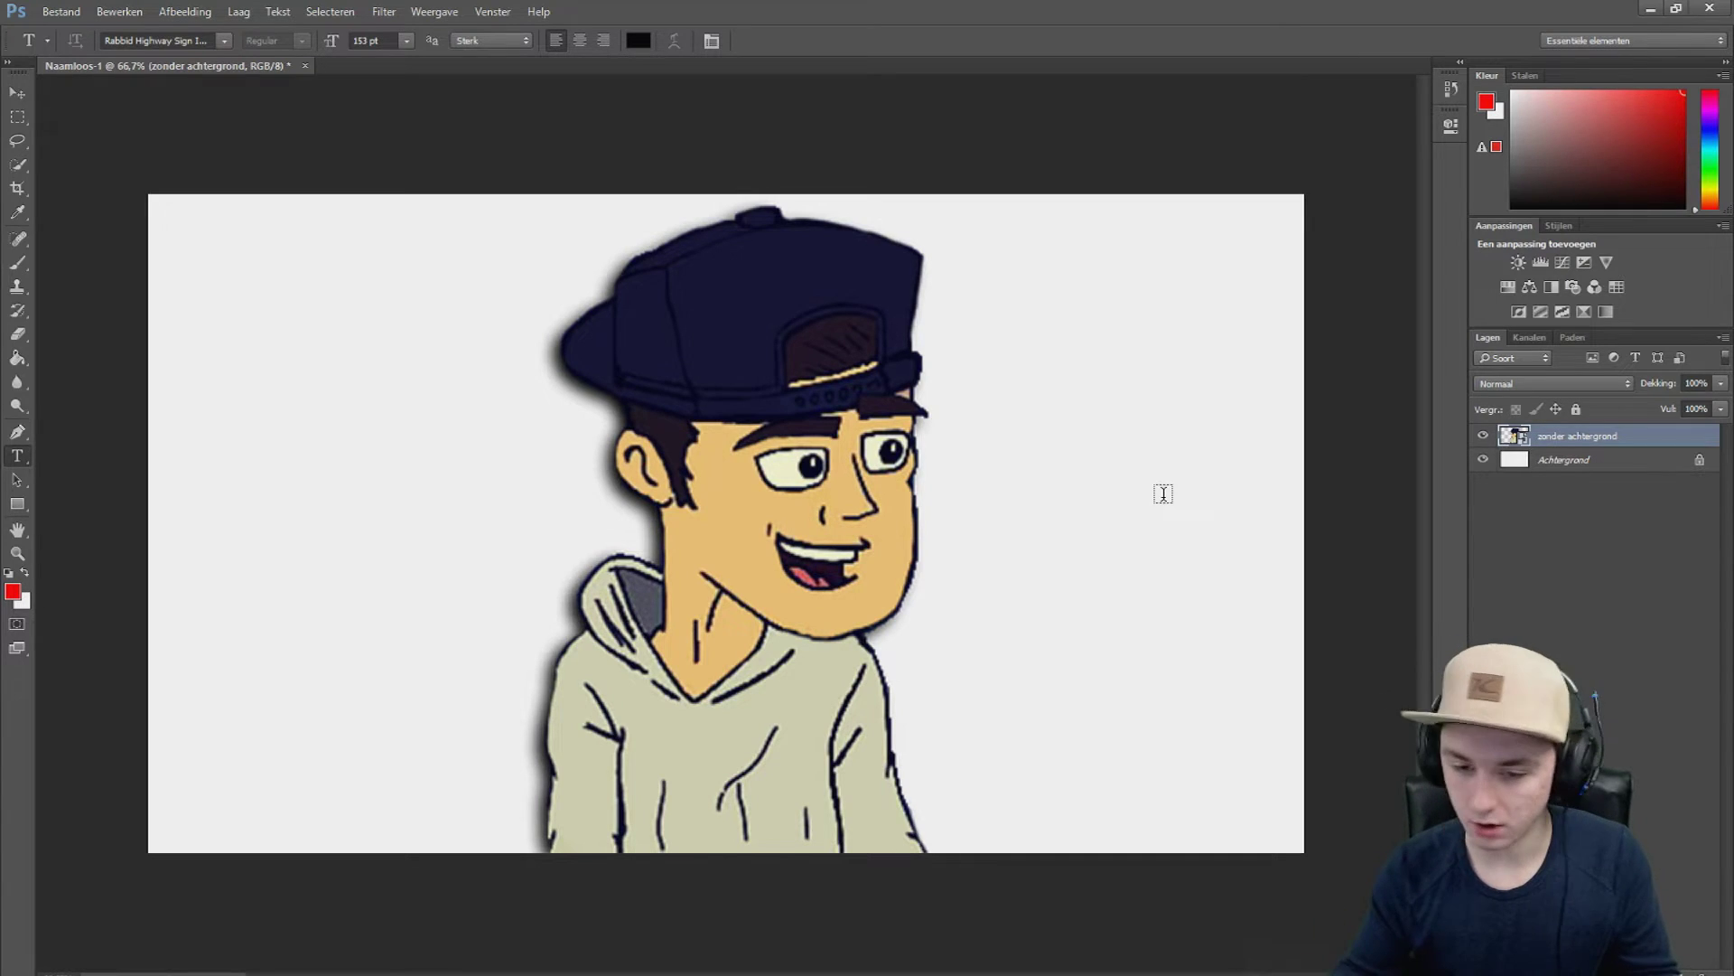
right_click(1529, 444)
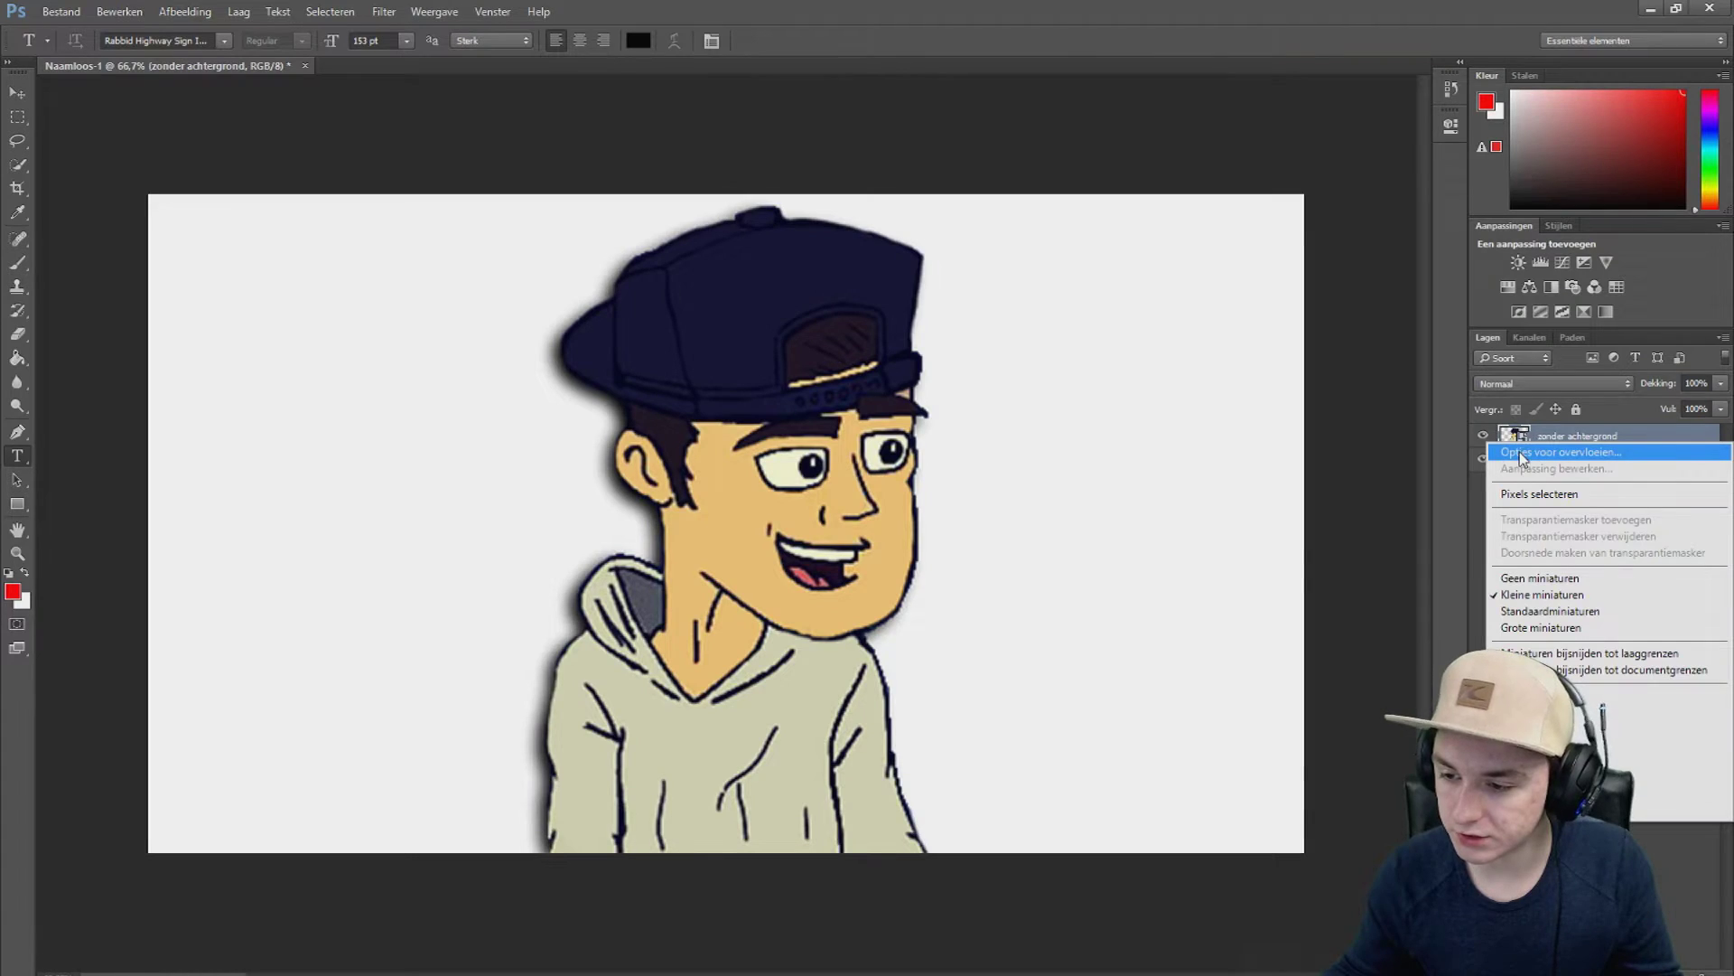
Step: Turn on a 1 px black outside Lijn stroke for the character layer
left_click(1523, 454)
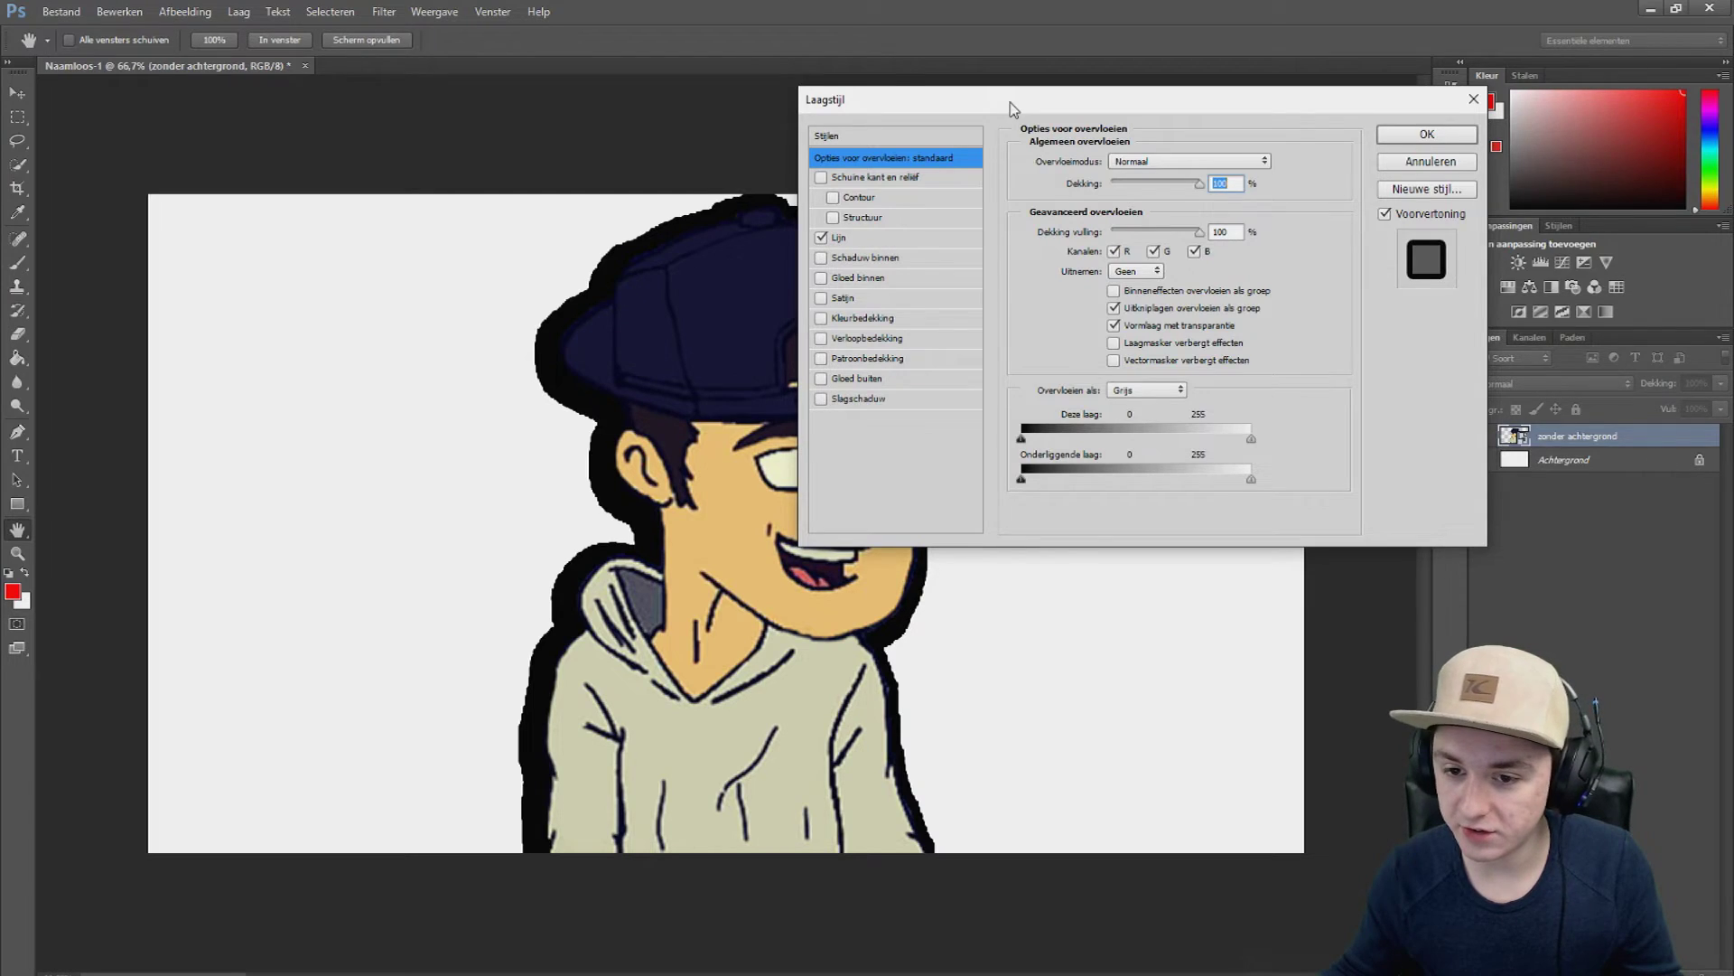
left_click_drag(1010, 101, 1234, 372)
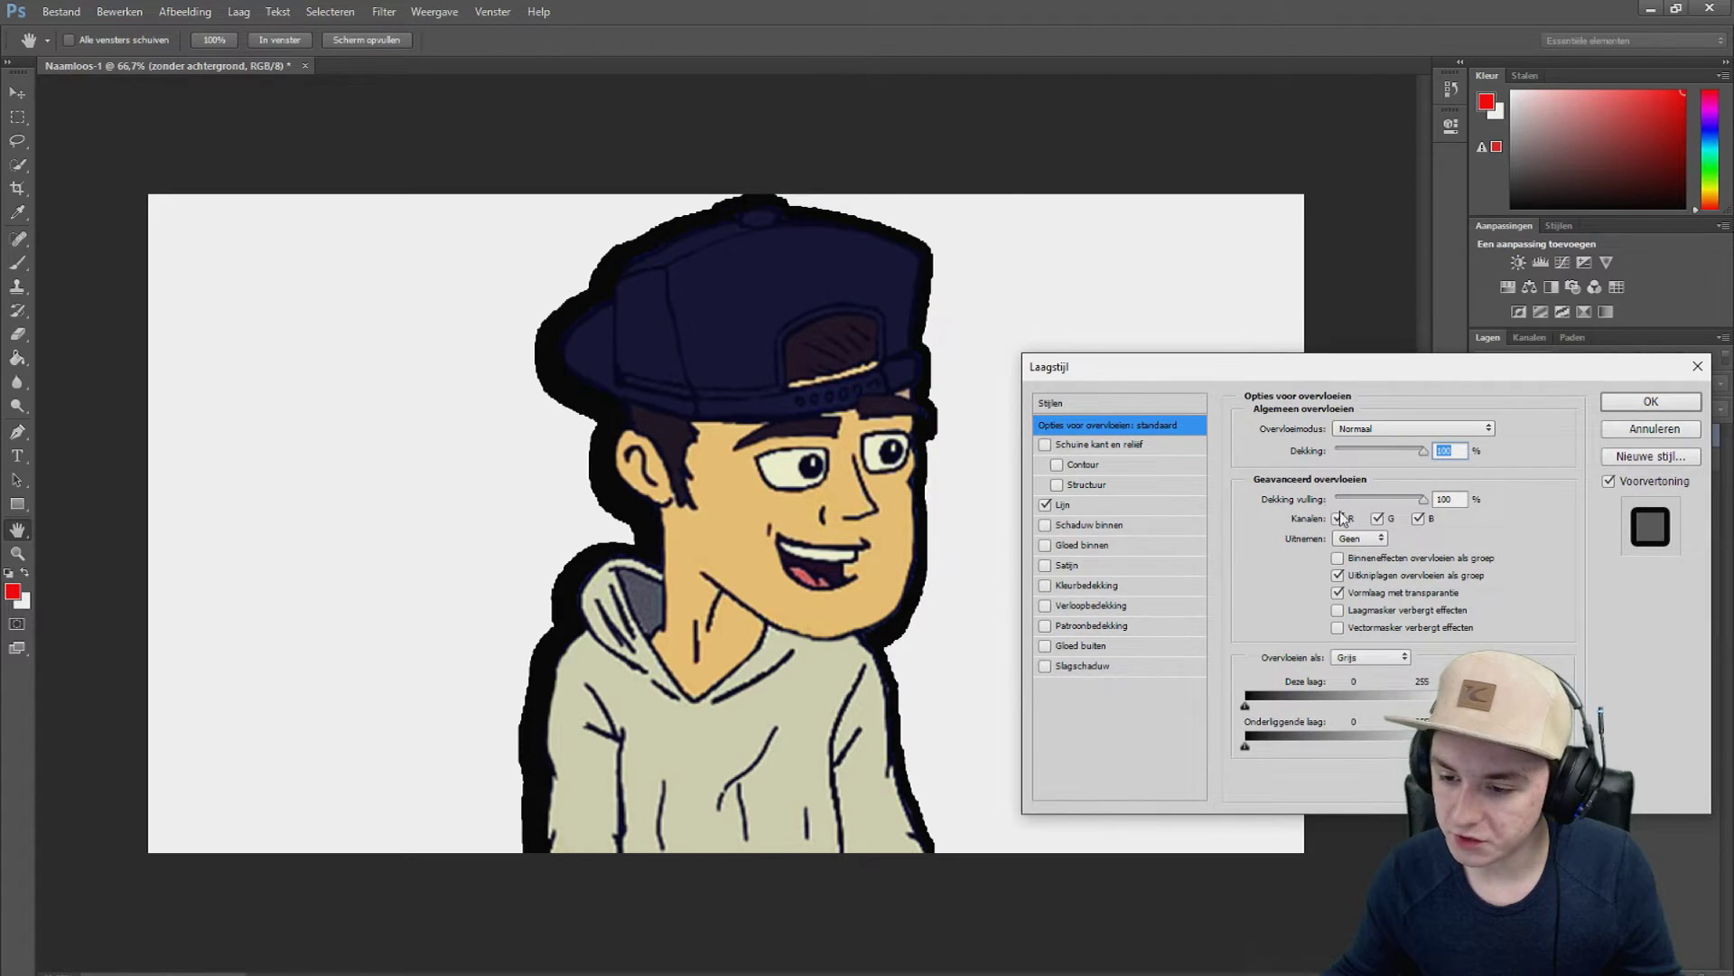
left_click(1120, 505)
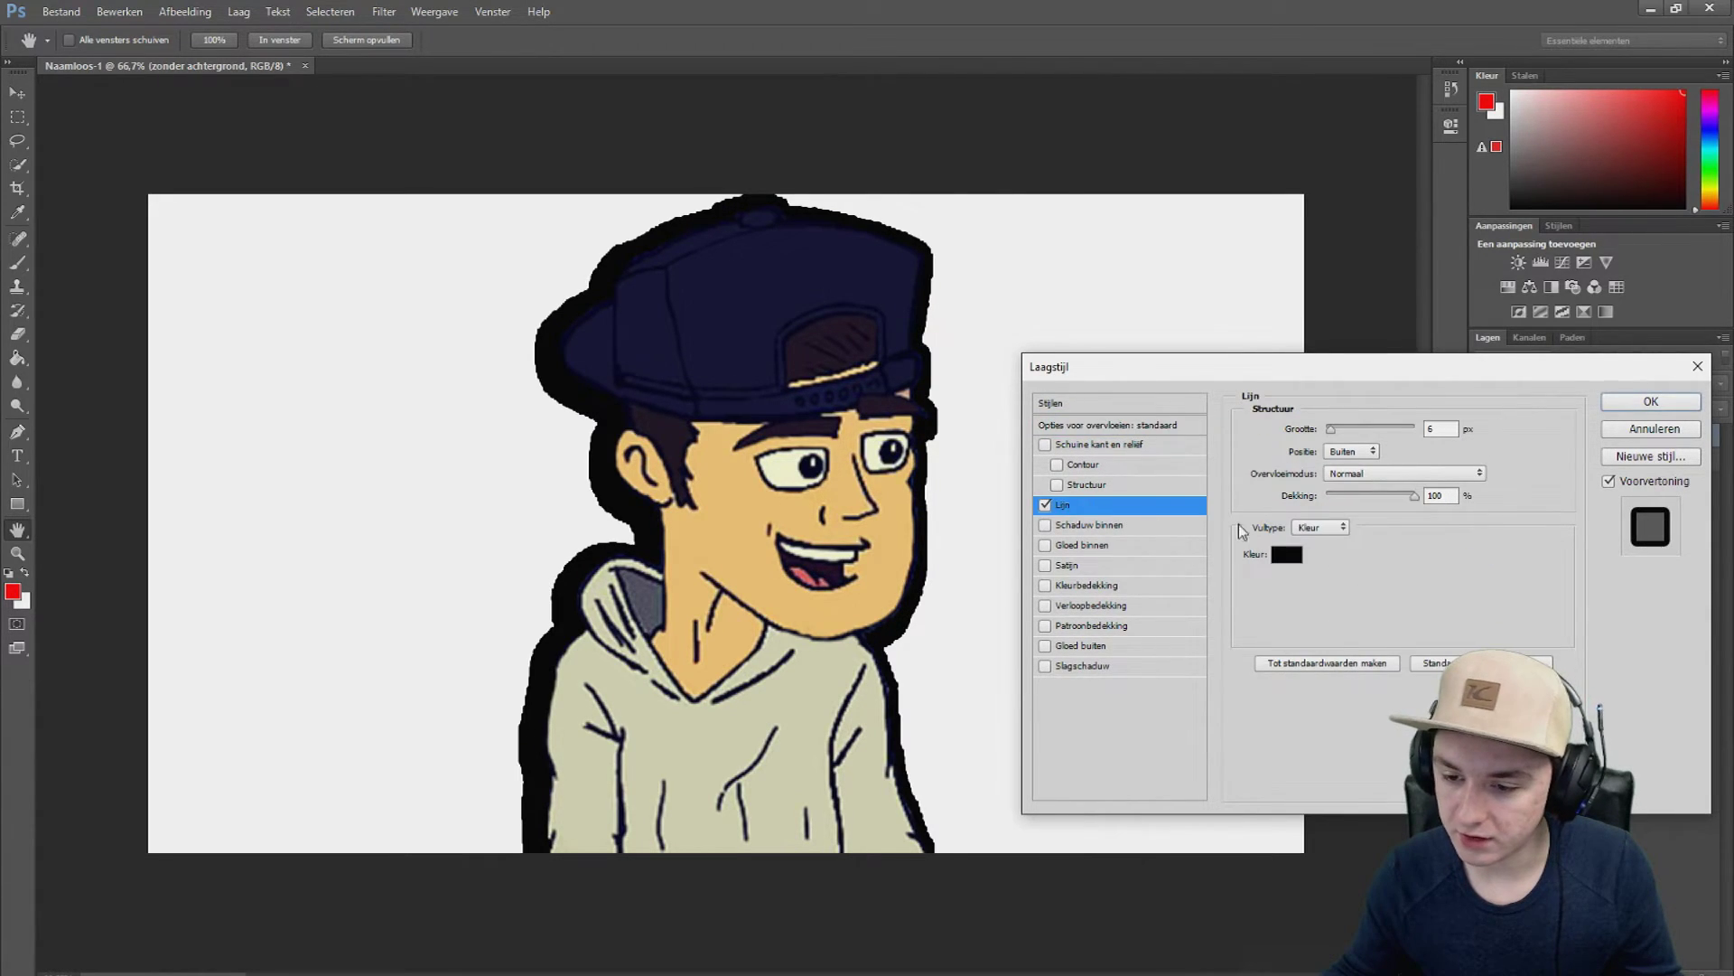
mouse_move(1332, 431)
left_mouse_down()
mouse_move(1382, 432)
mouse_move(1315, 436)
left_mouse_up()
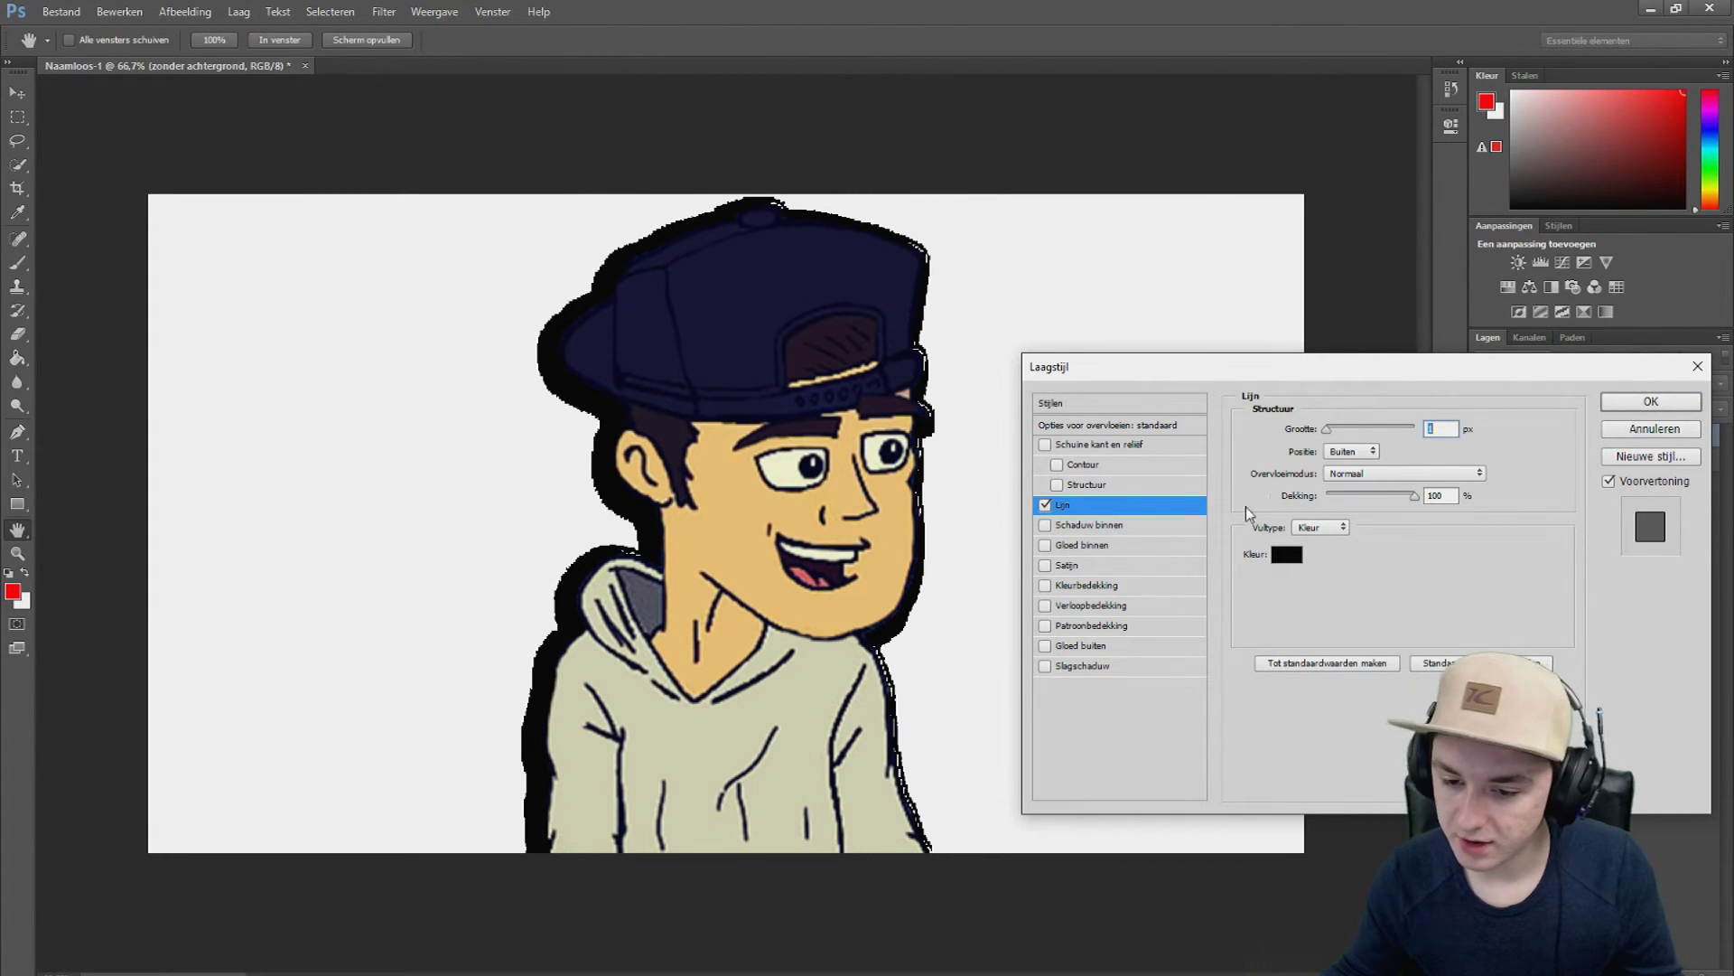
left_click(1286, 554)
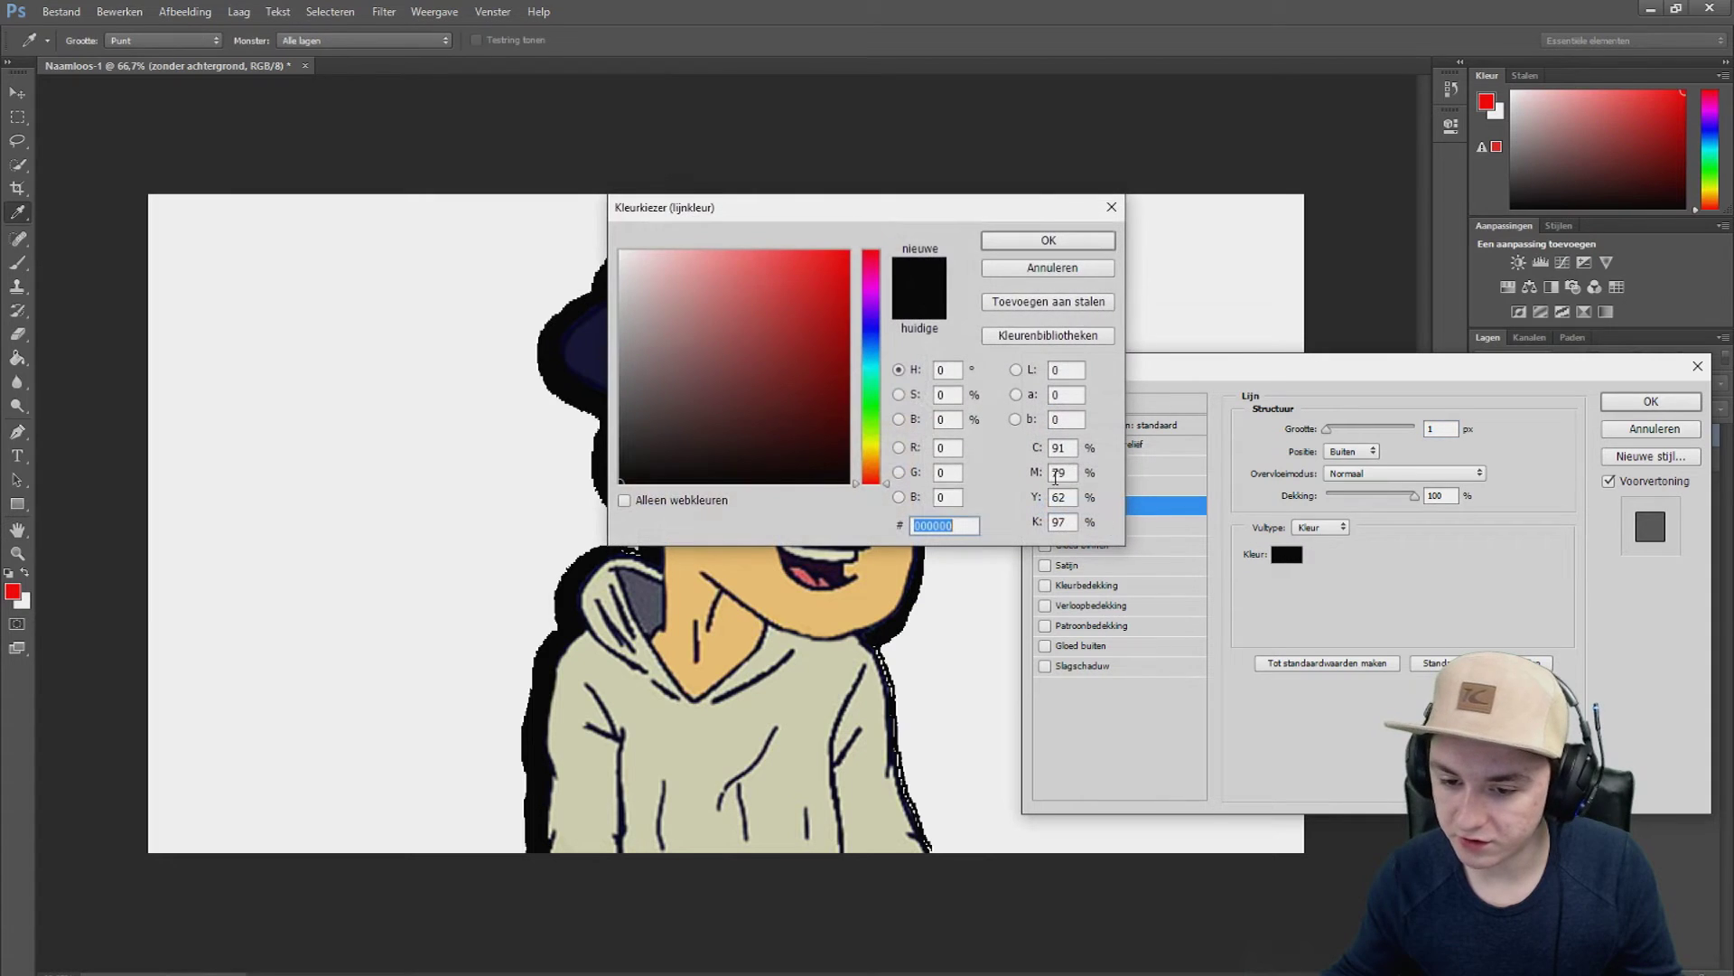
Step: Preview red, purple, green and yellow outline colours, then cancel to keep the stroke black
left_click_drag(849, 275, 892, 289)
left_click_drag(819, 215, 1380, 229)
left_click(1294, 364)
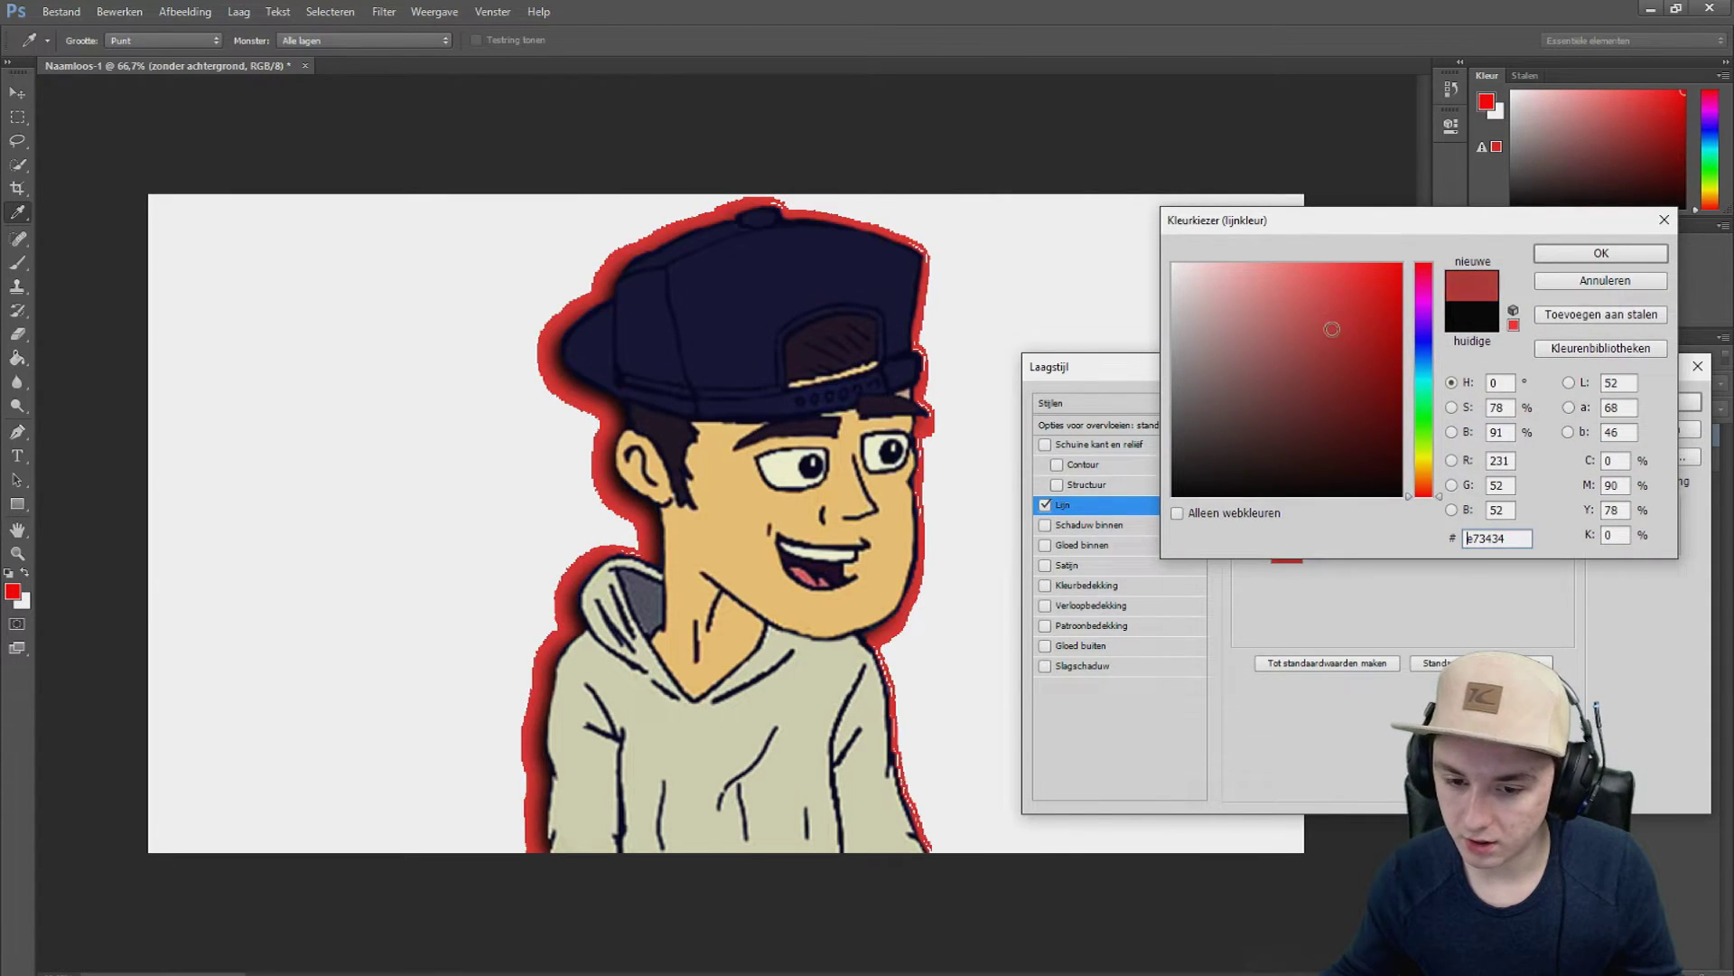
left_click_drag(1423, 424, 1424, 312)
left_click(1396, 264)
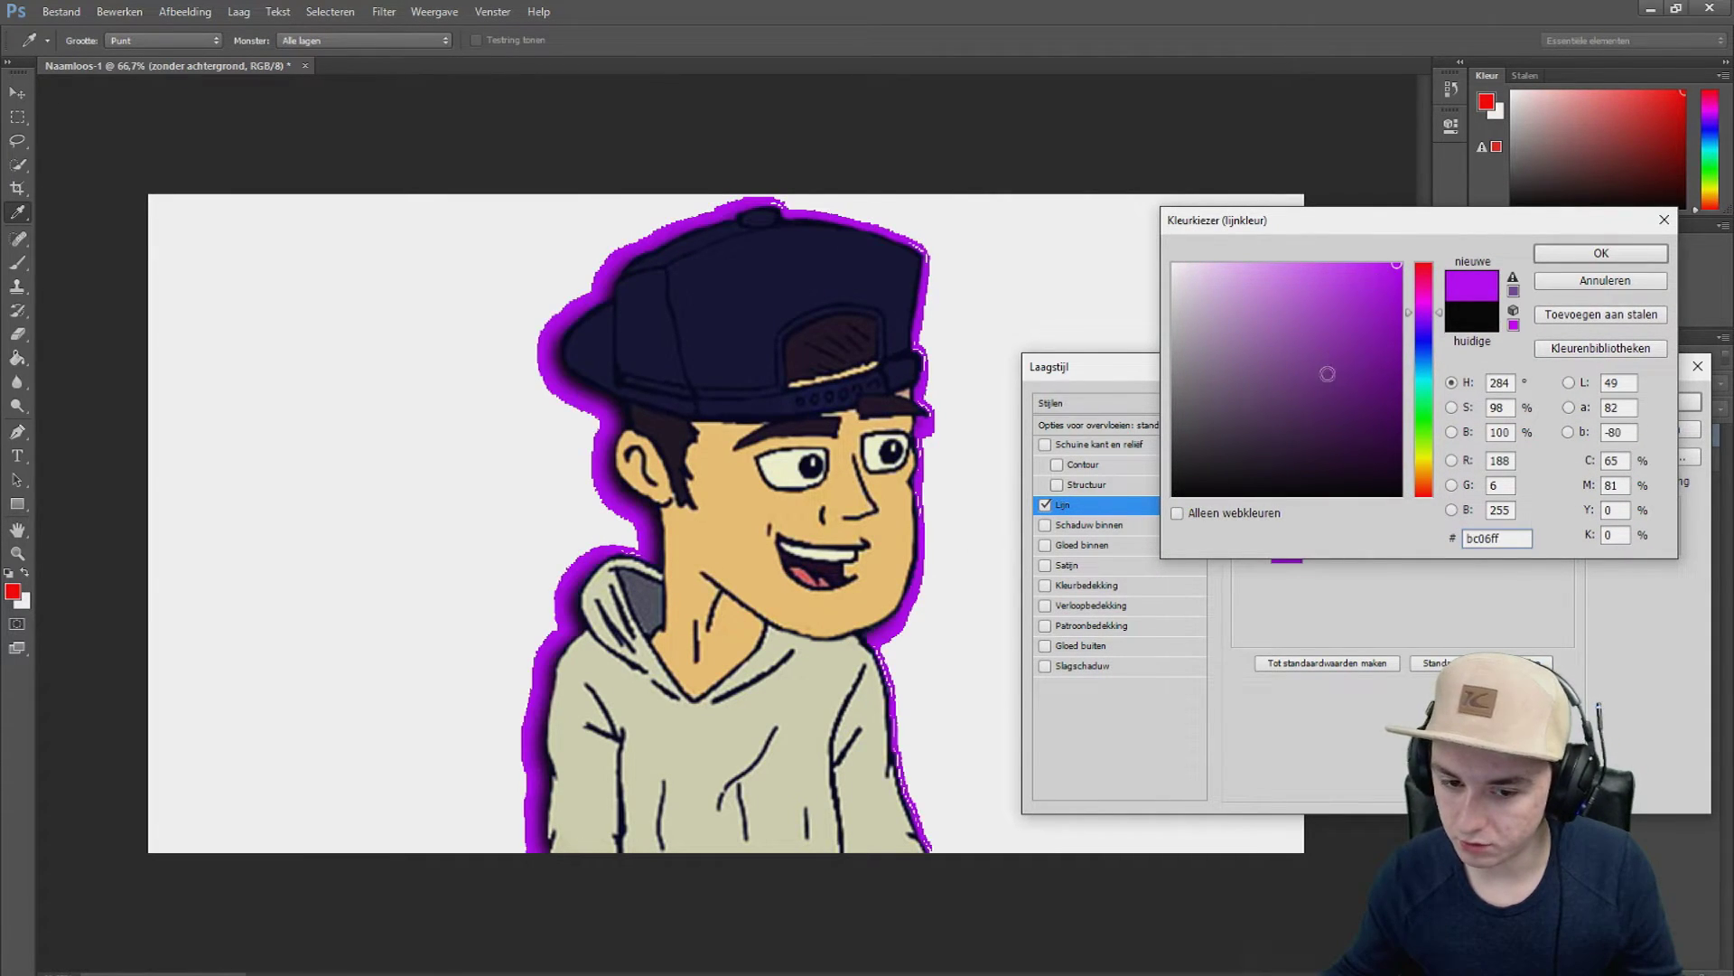
left_click(1423, 391)
left_click(1424, 422)
left_click(1400, 264)
left_click(1424, 460)
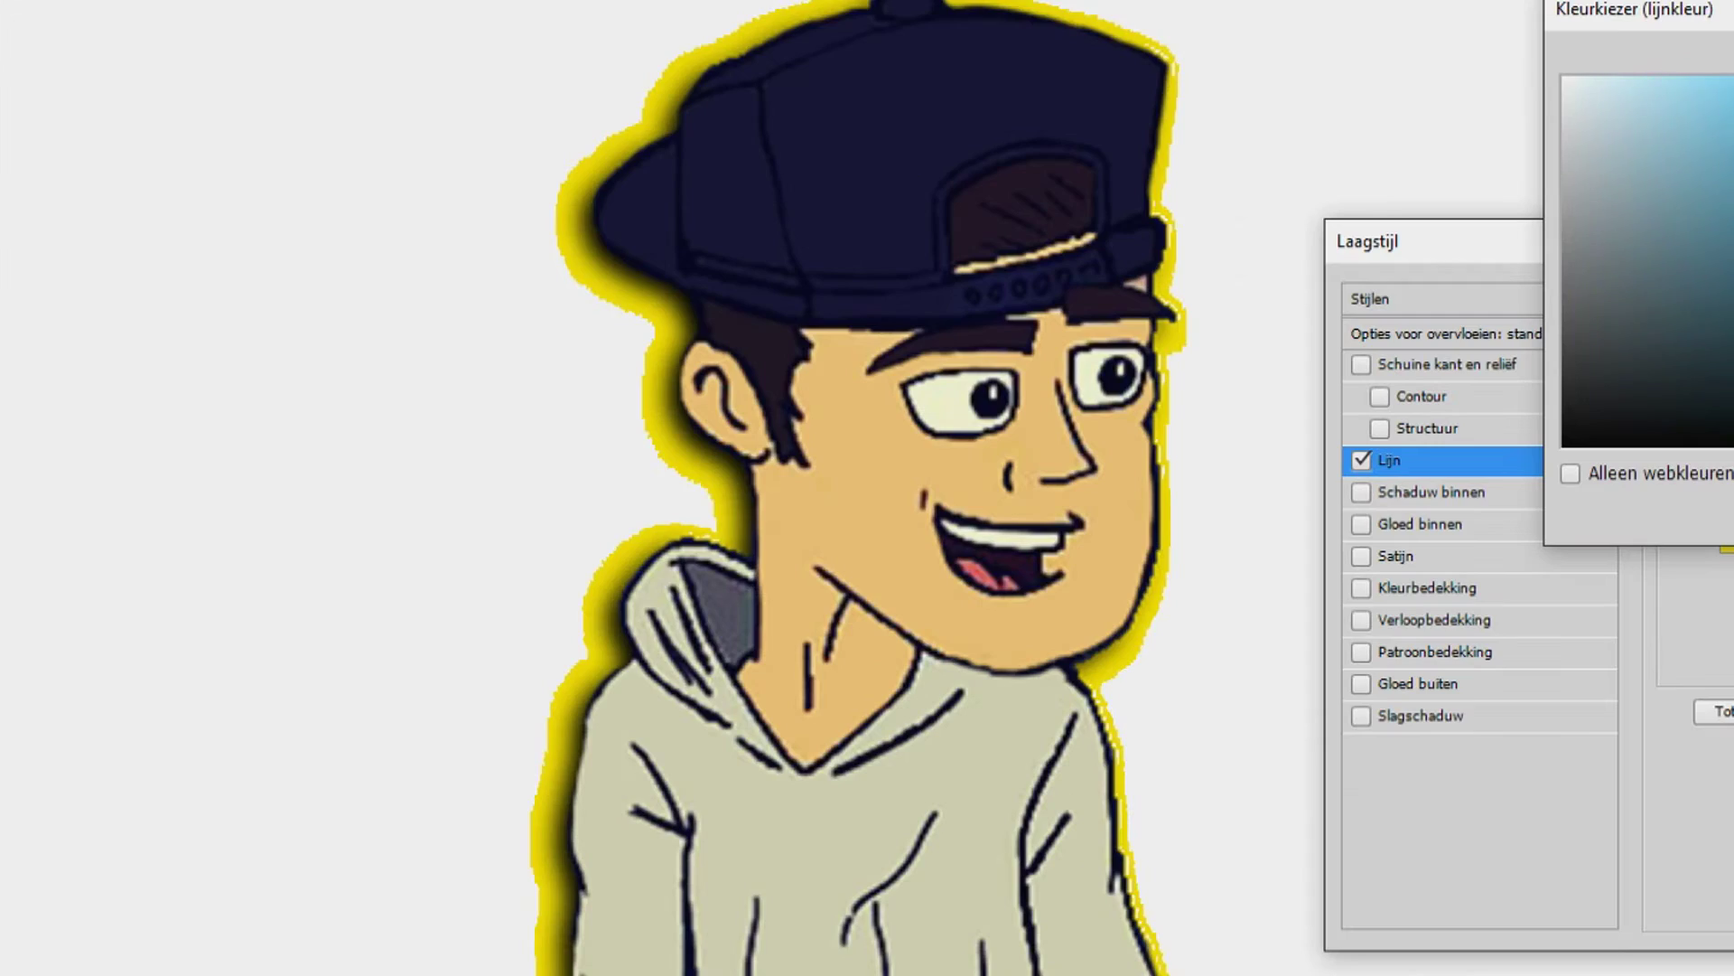
mouse_move(1423, 462)
left_mouse_down()
mouse_move(1423, 309)
mouse_move(1430, 499)
left_mouse_up()
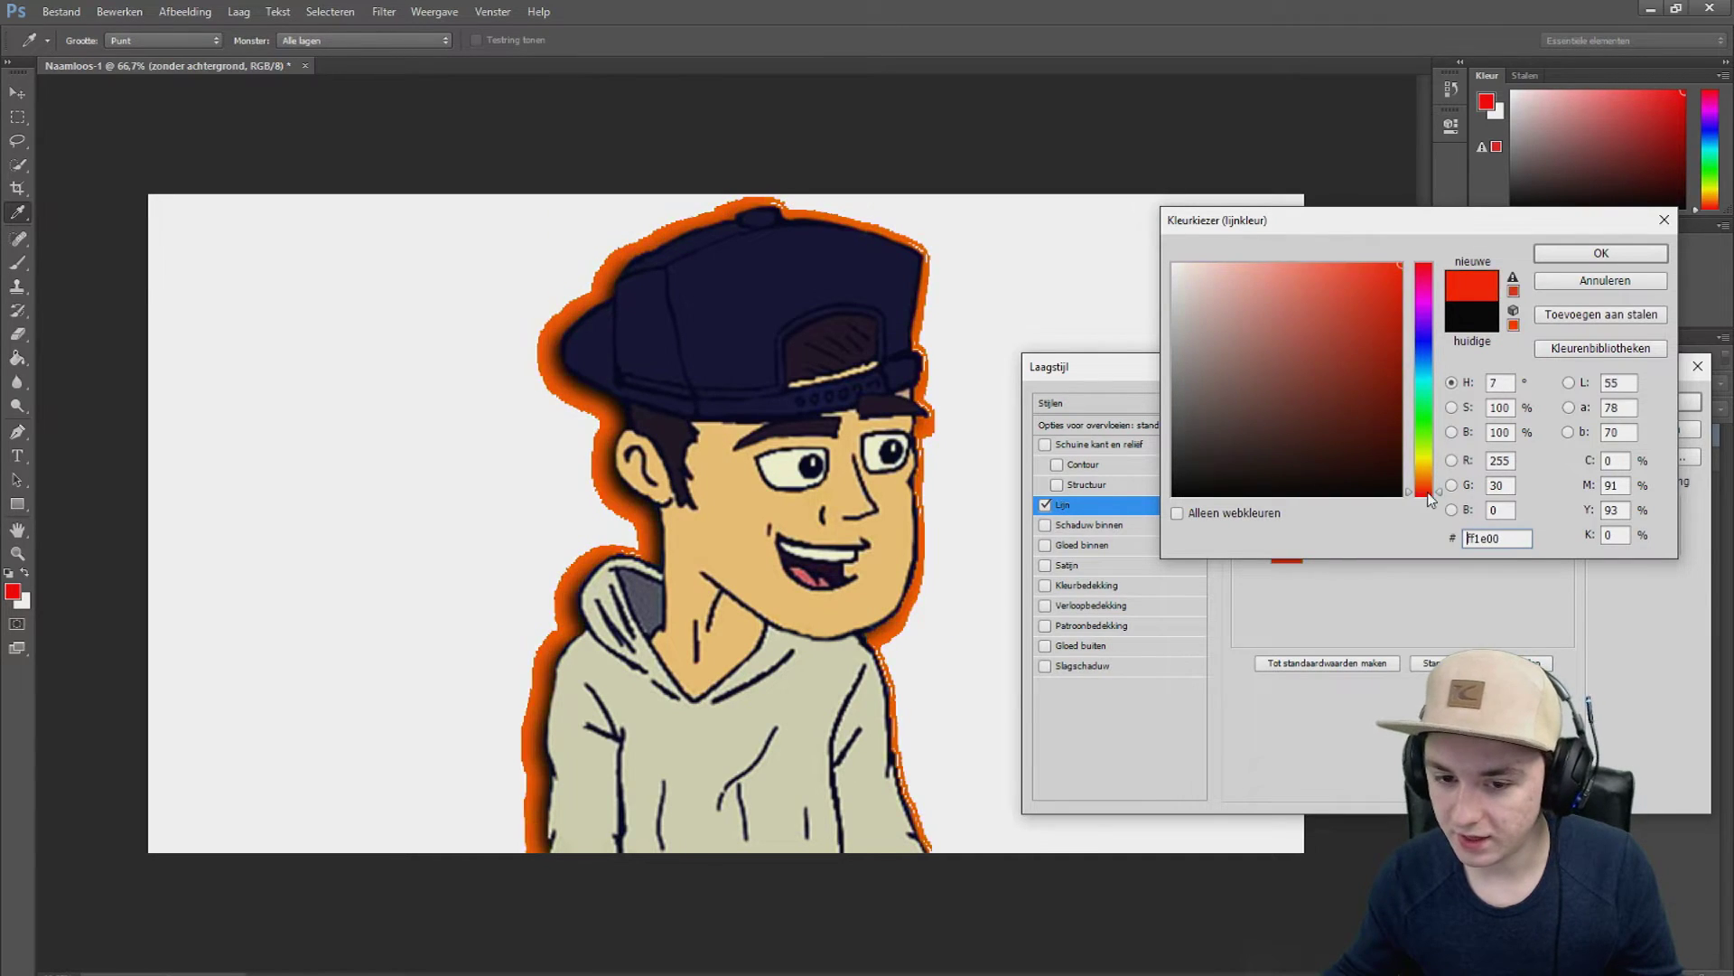
left_click(1600, 280)
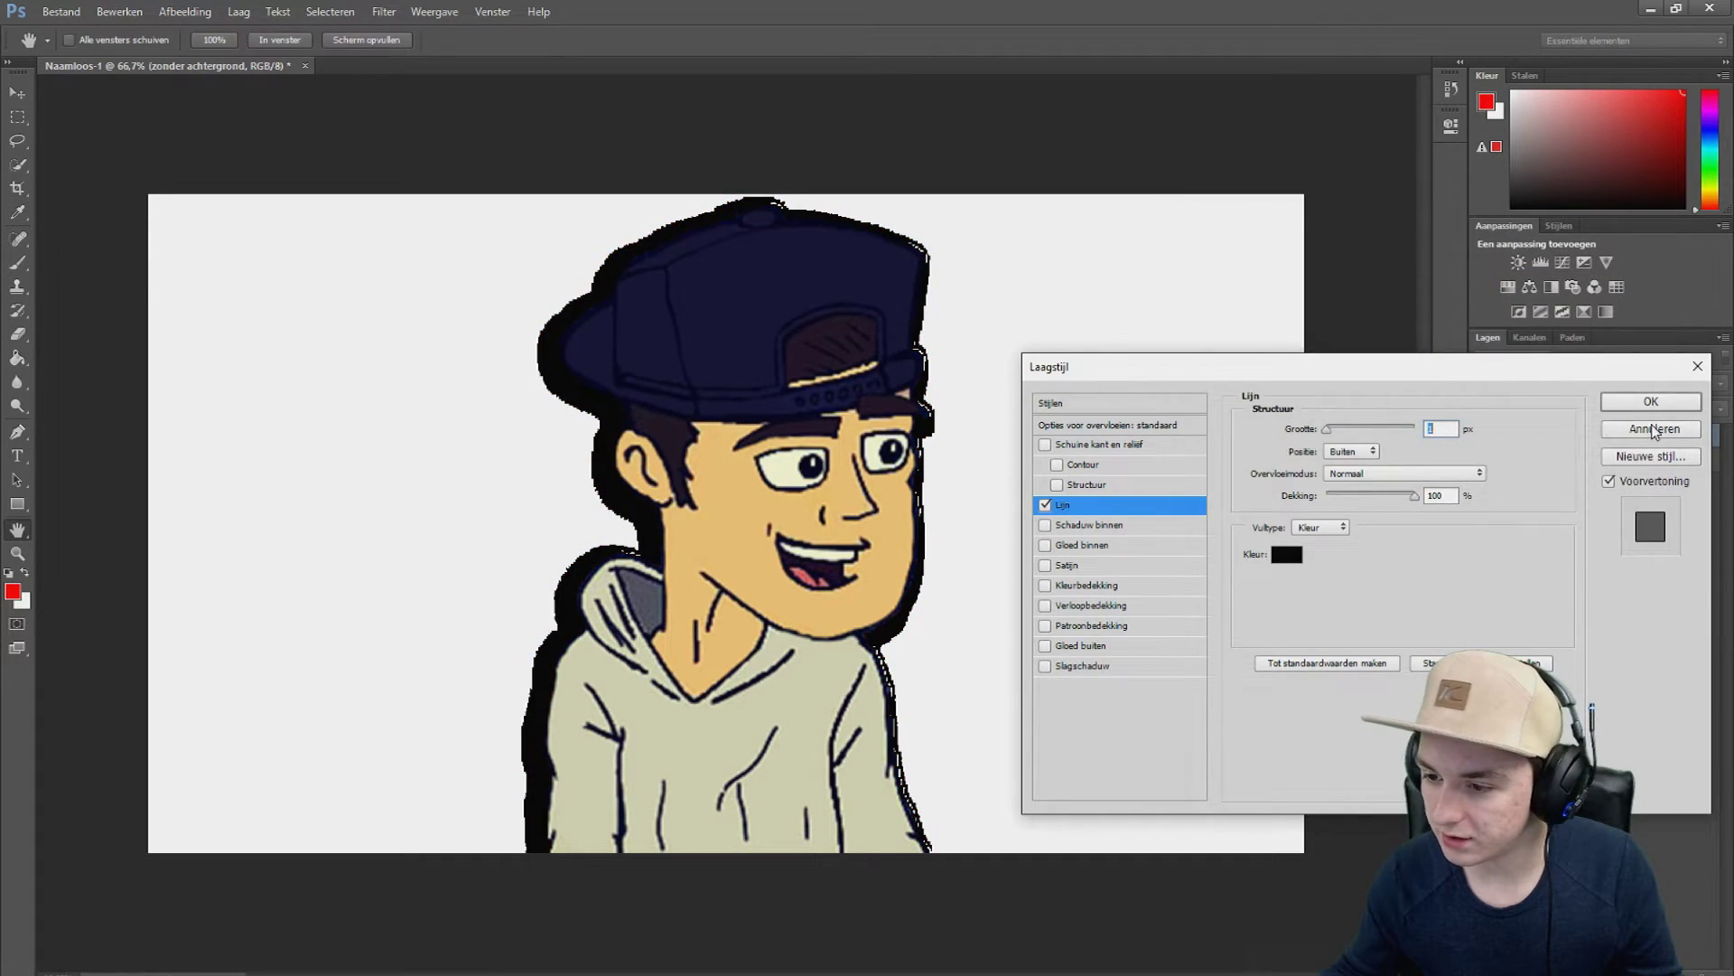
Step: Cancel the layer style and undo a red test brush mark on the rasterized character
left_click(1655, 430)
key("t")
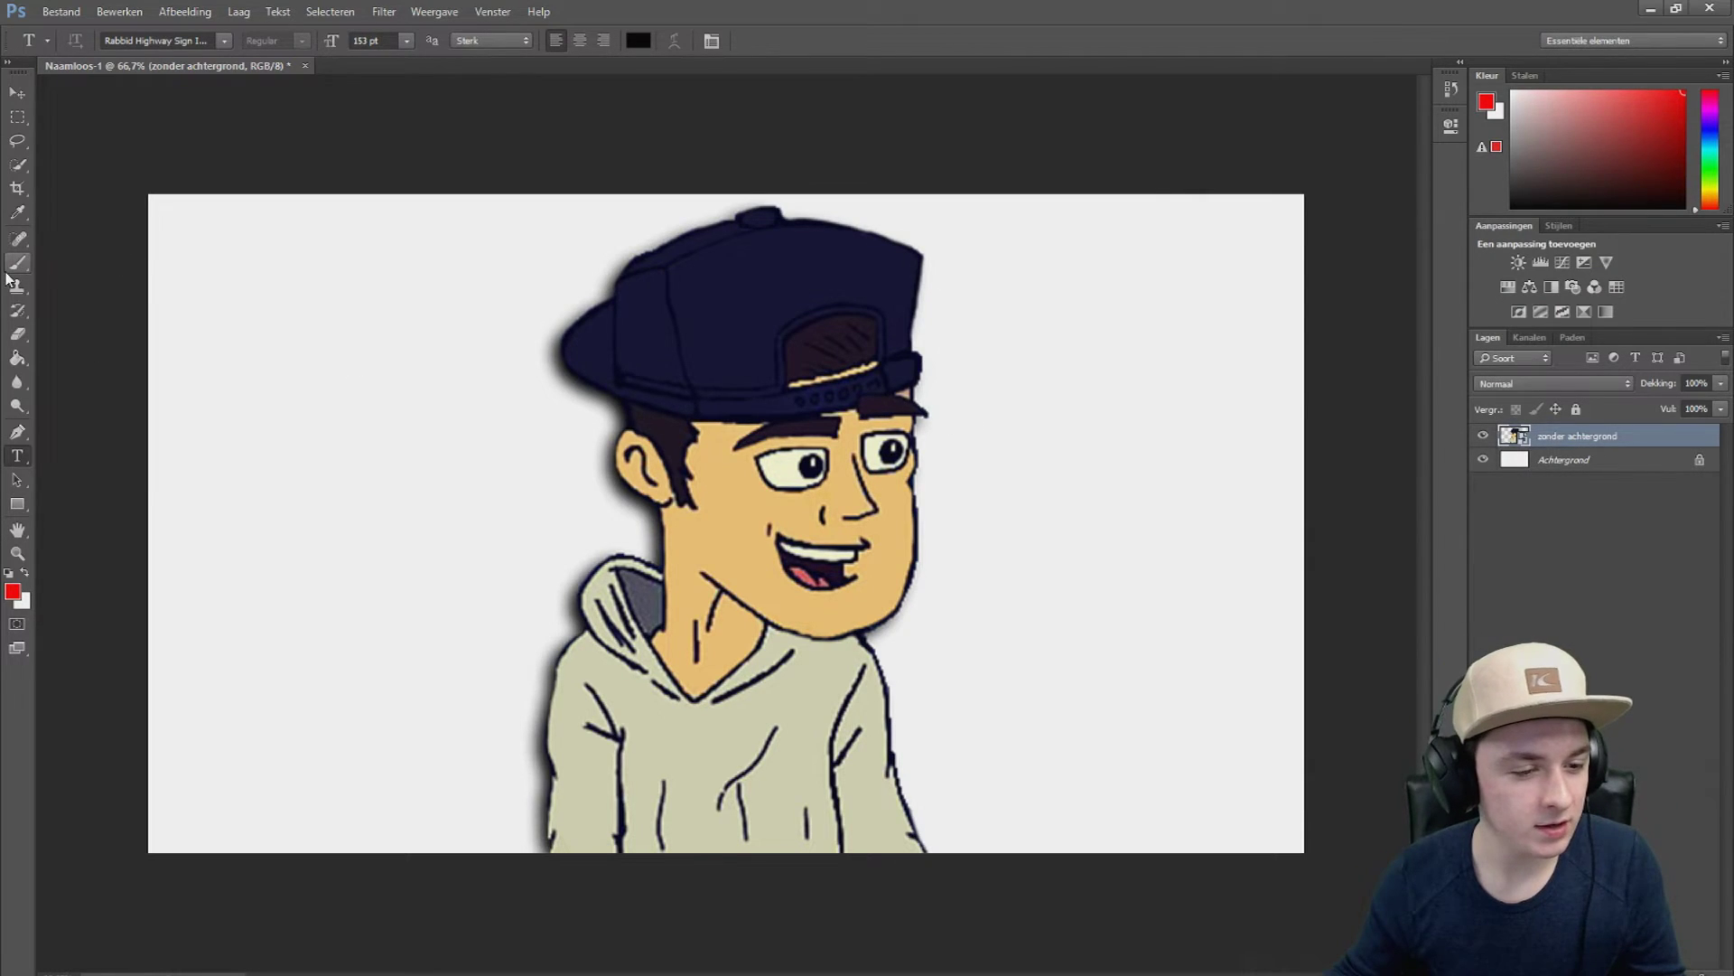
left_click(16, 264)
left_click(670, 570)
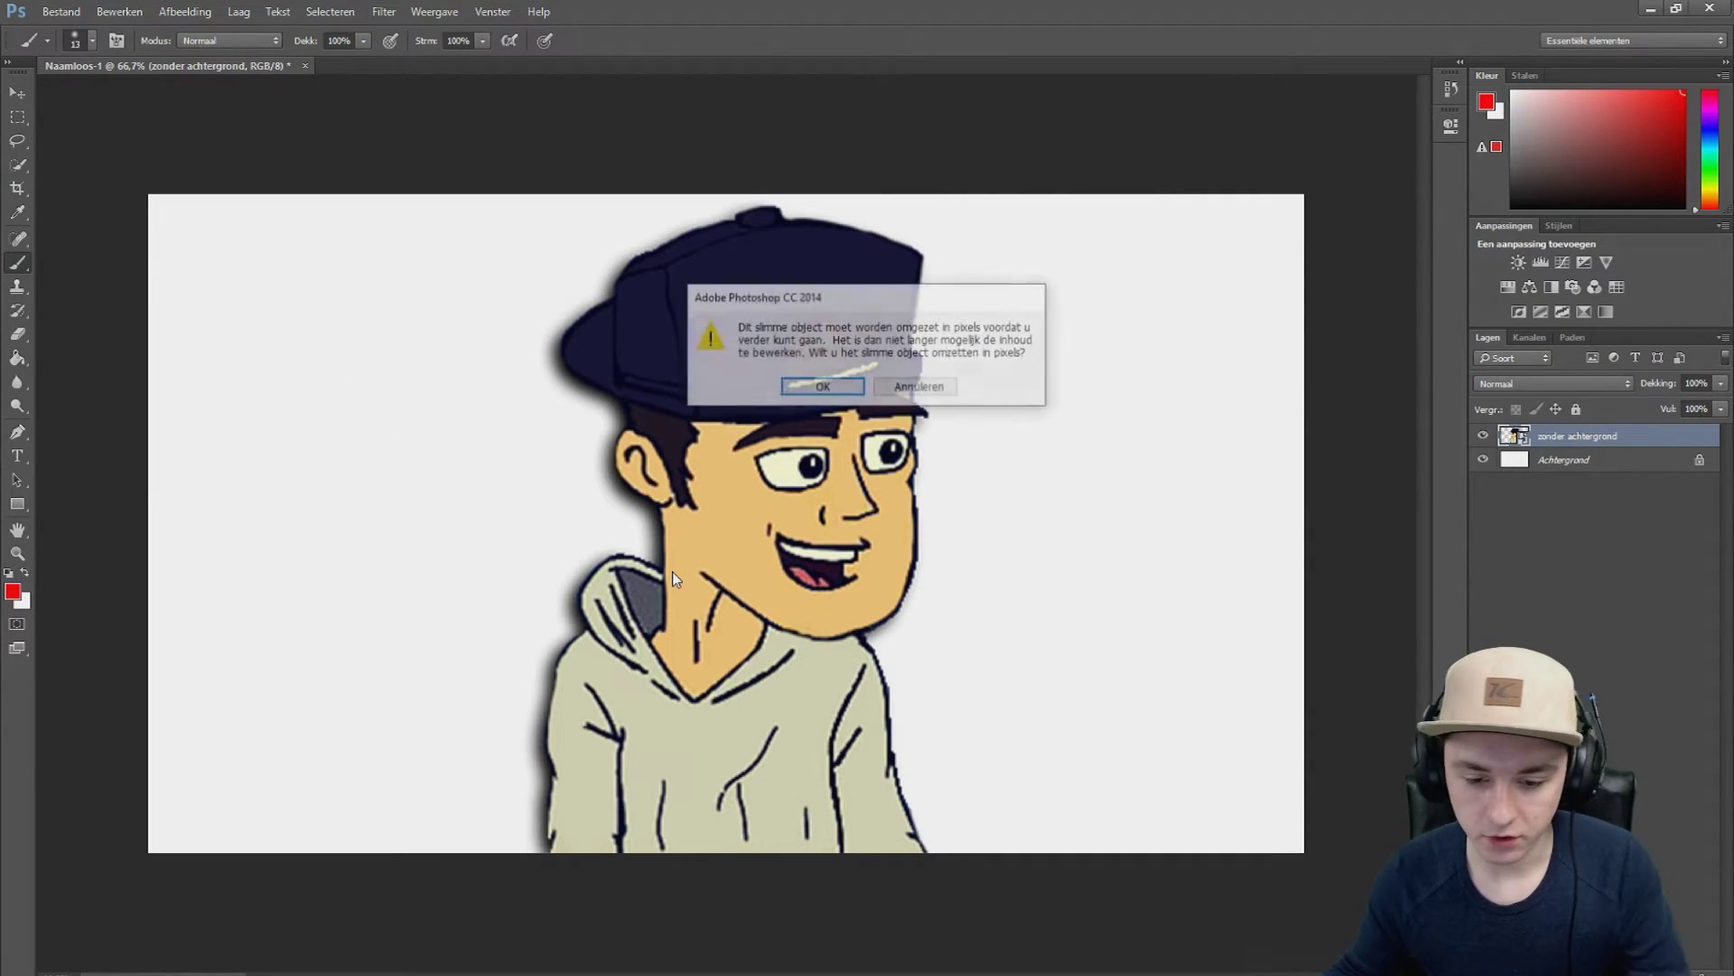
key("Return")
scroll(495, 770, "up", 1)
scroll(496, 768, "up", 3)
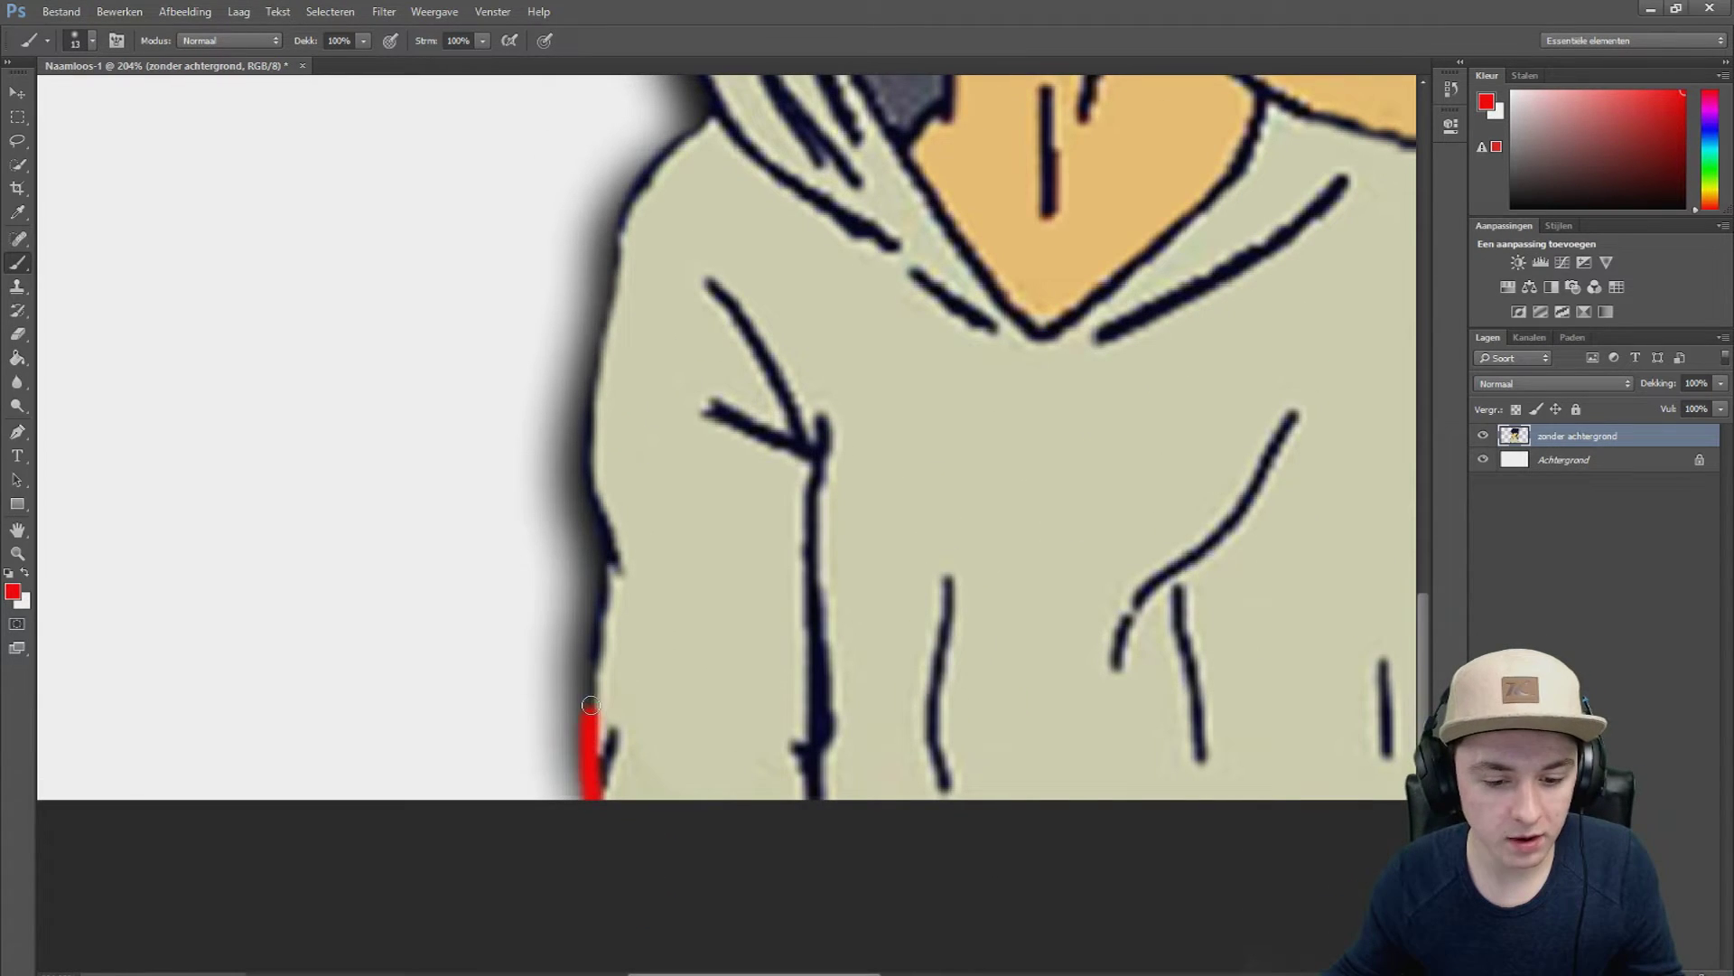
key("ctrl+z")
scroll(689, 734, "down", 3)
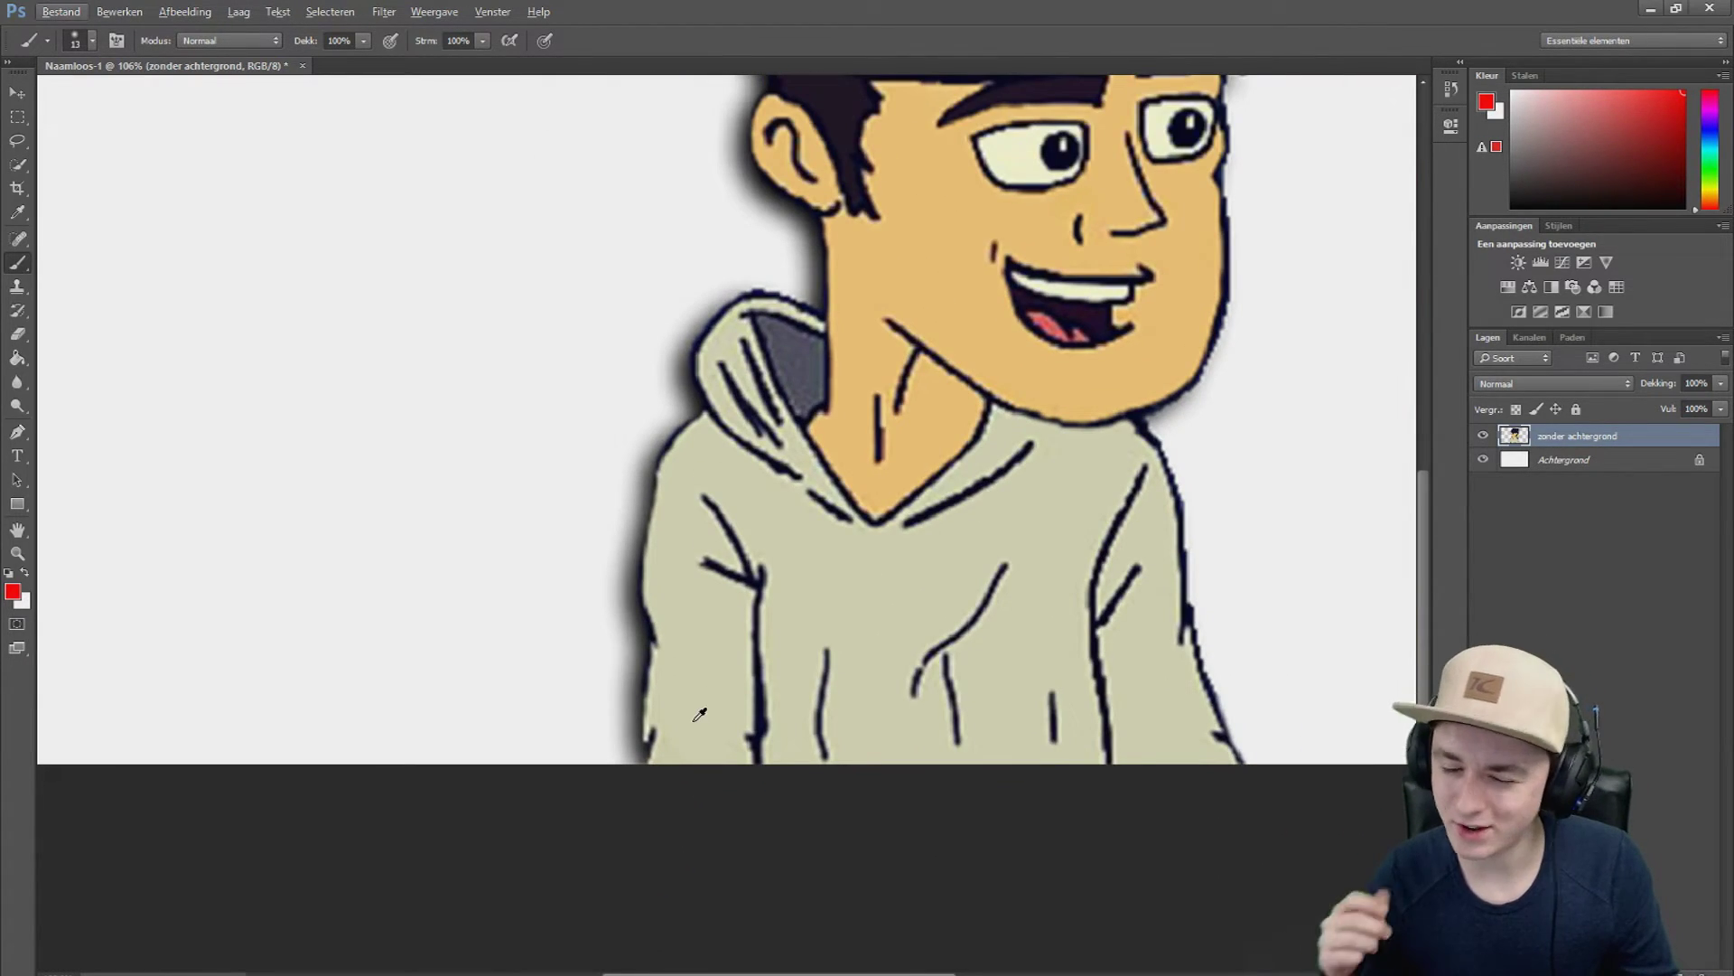
scroll(699, 715, "down", 2)
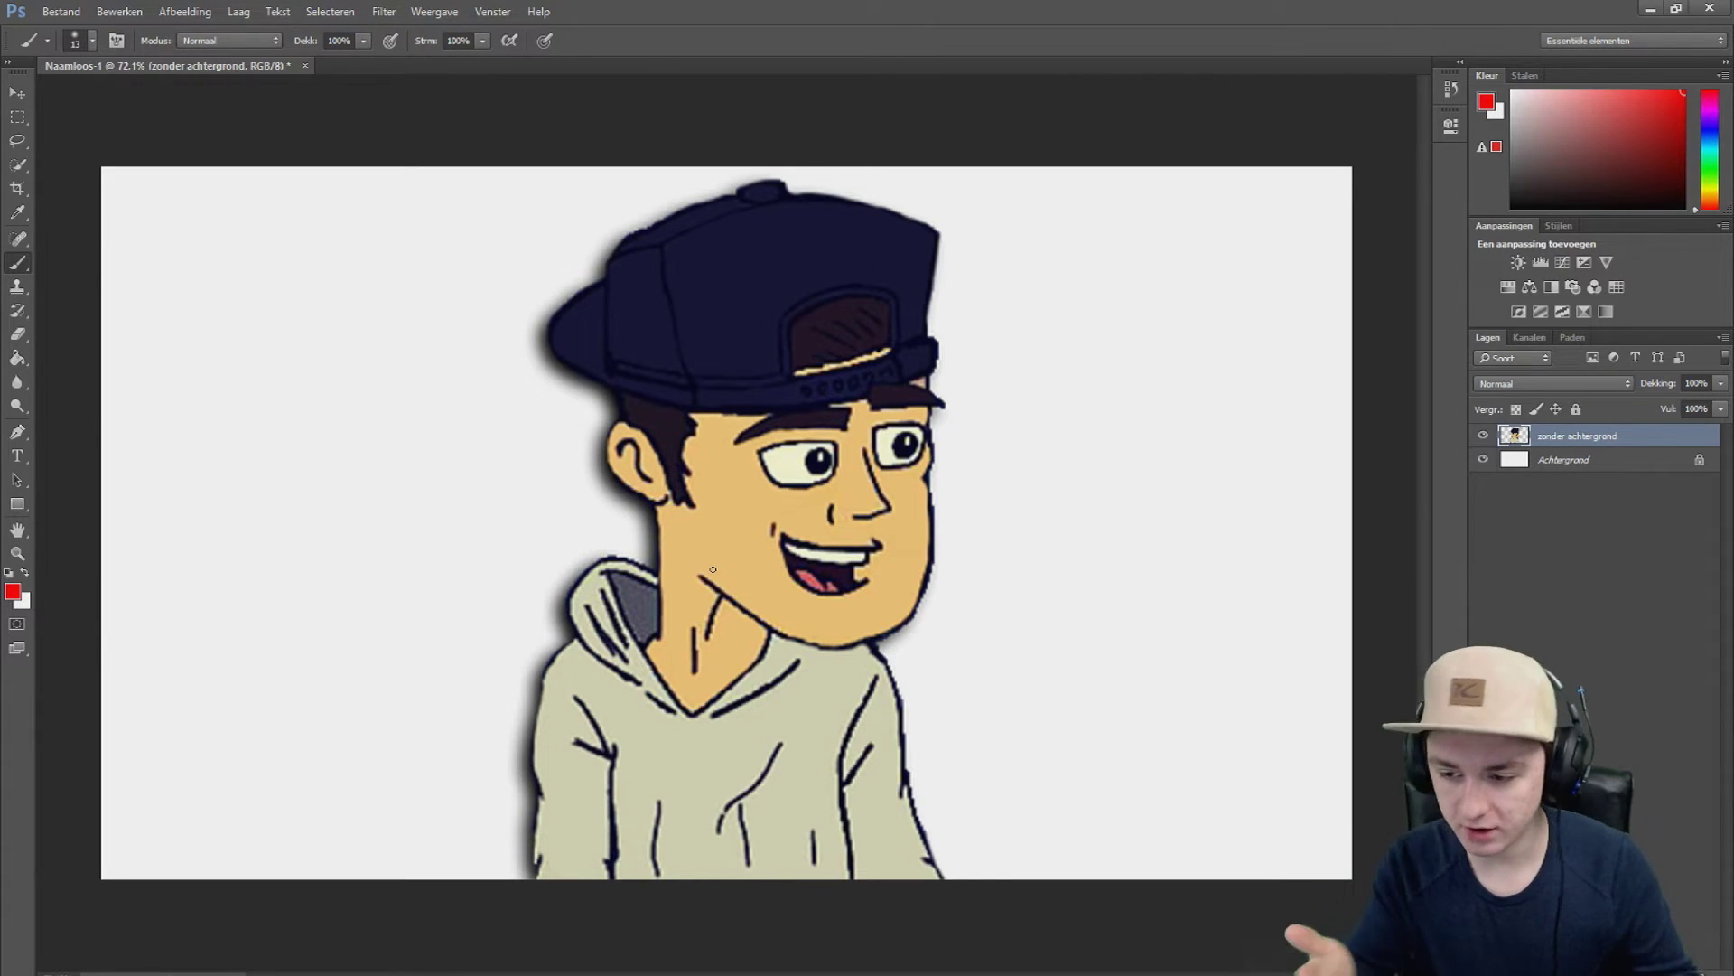
Step: Turn the Lijn stroke back on for the character layer at 10 px
right_click(1581, 435)
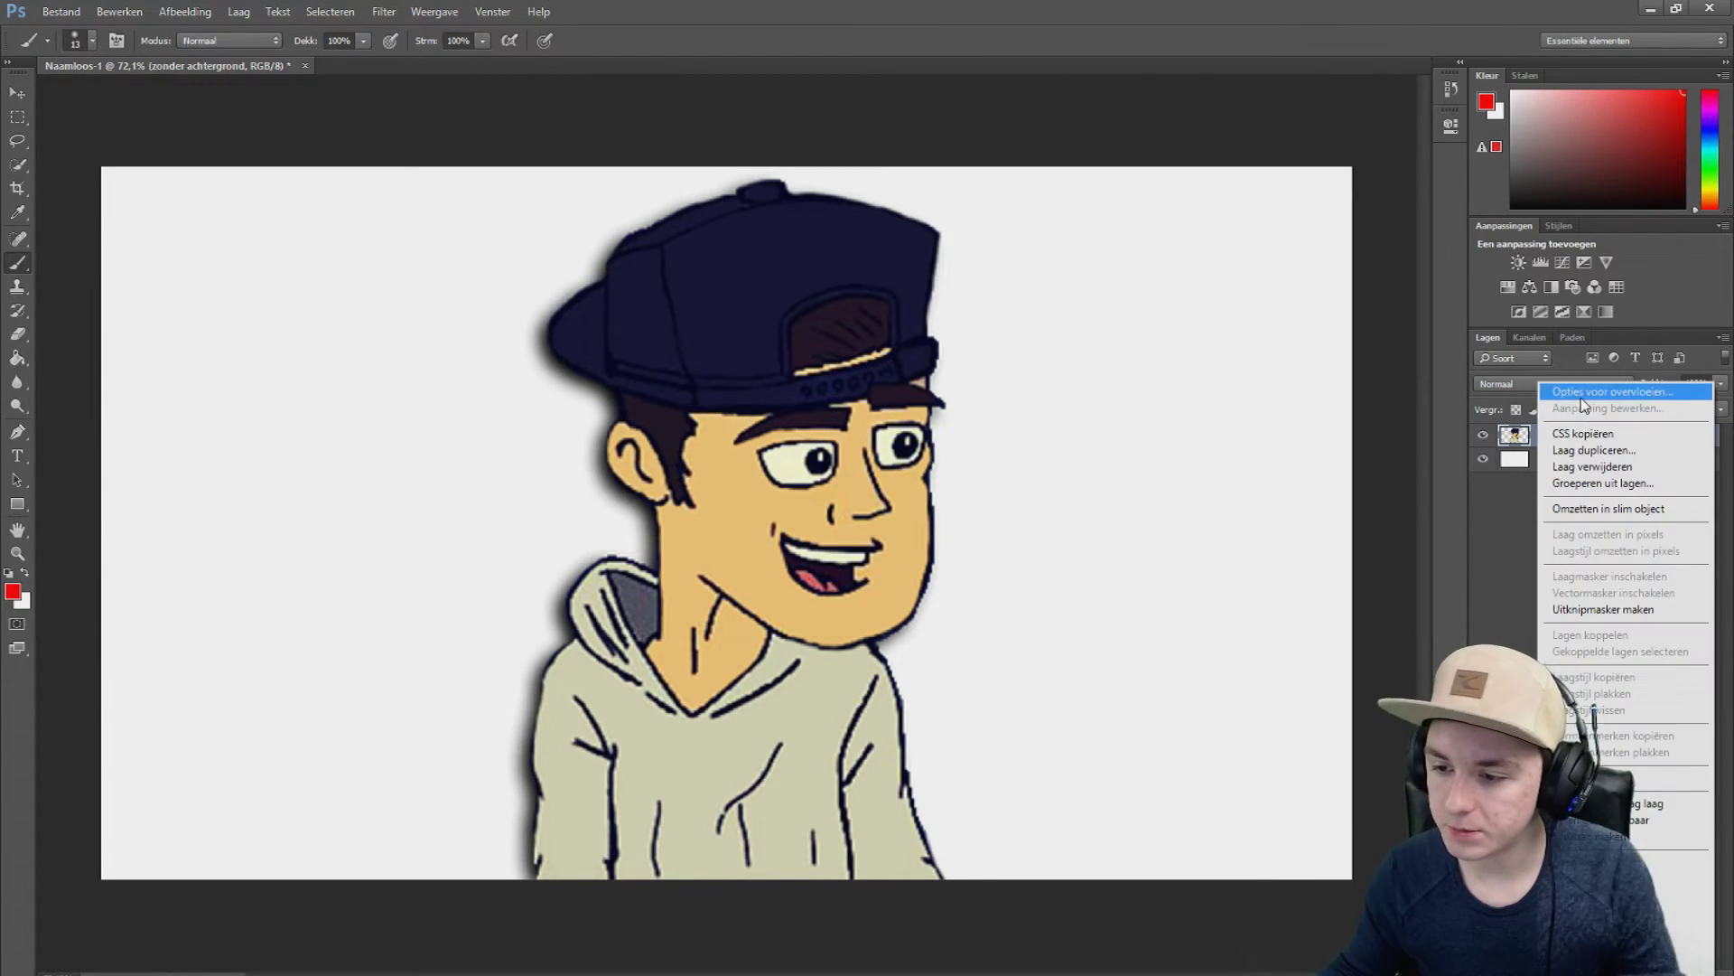
left_click(1581, 396)
left_click(1084, 507)
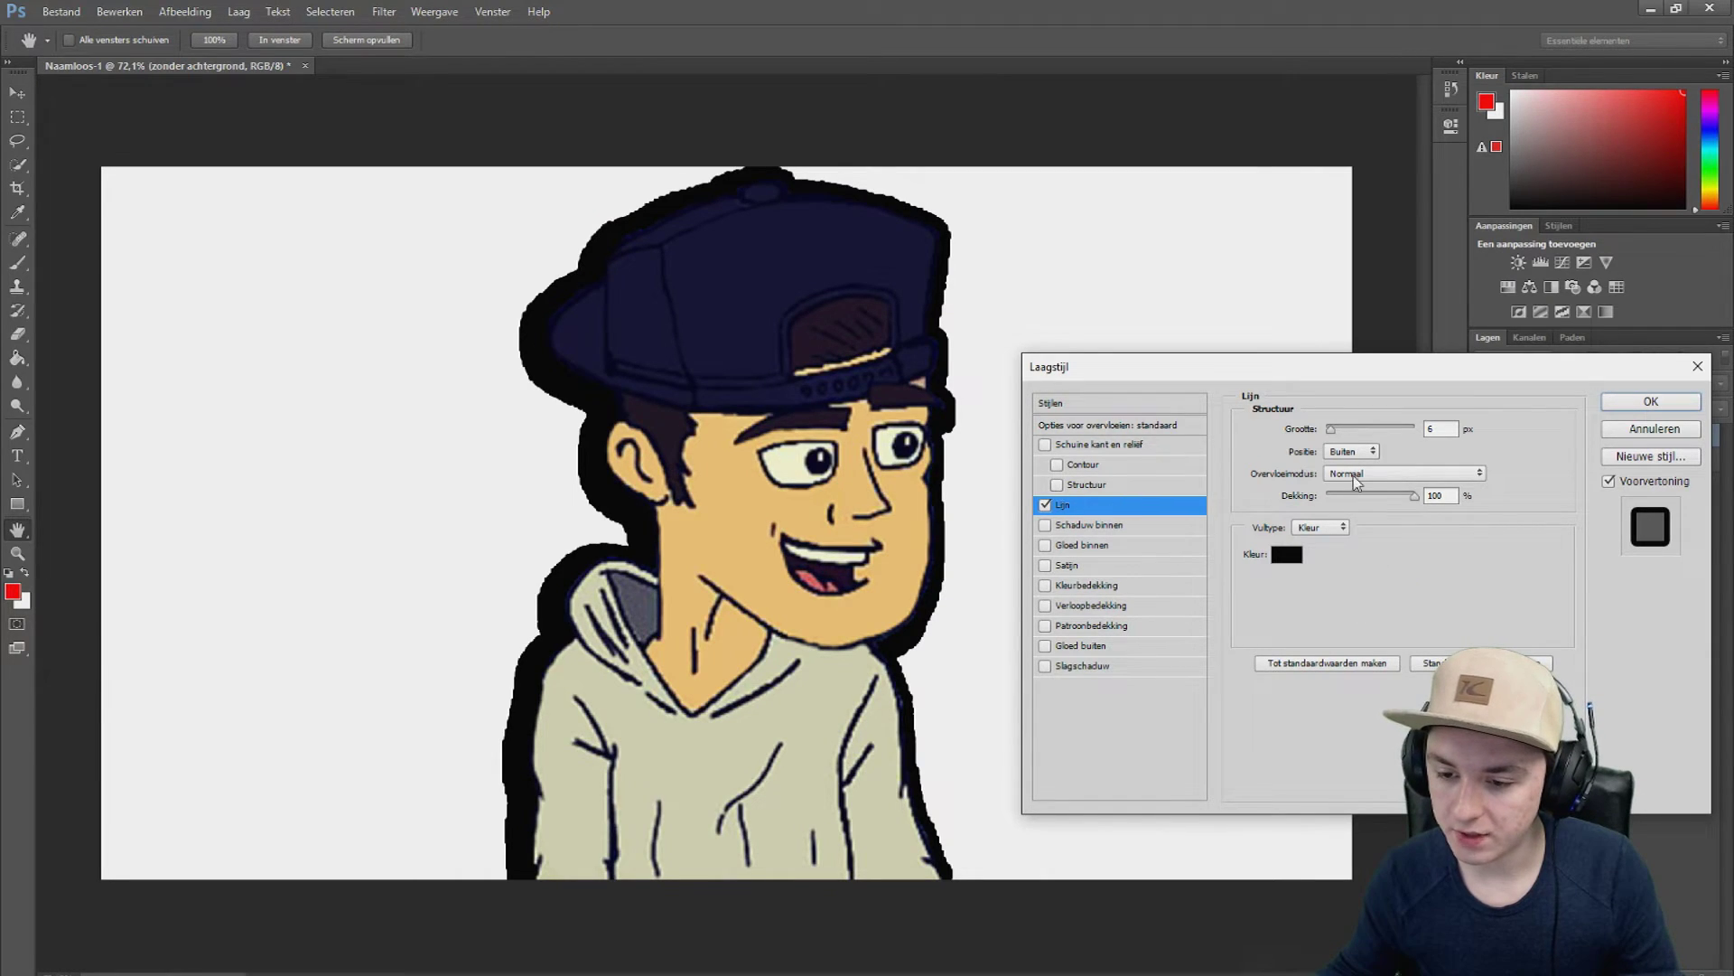
left_click_drag(1331, 425, 1325, 428)
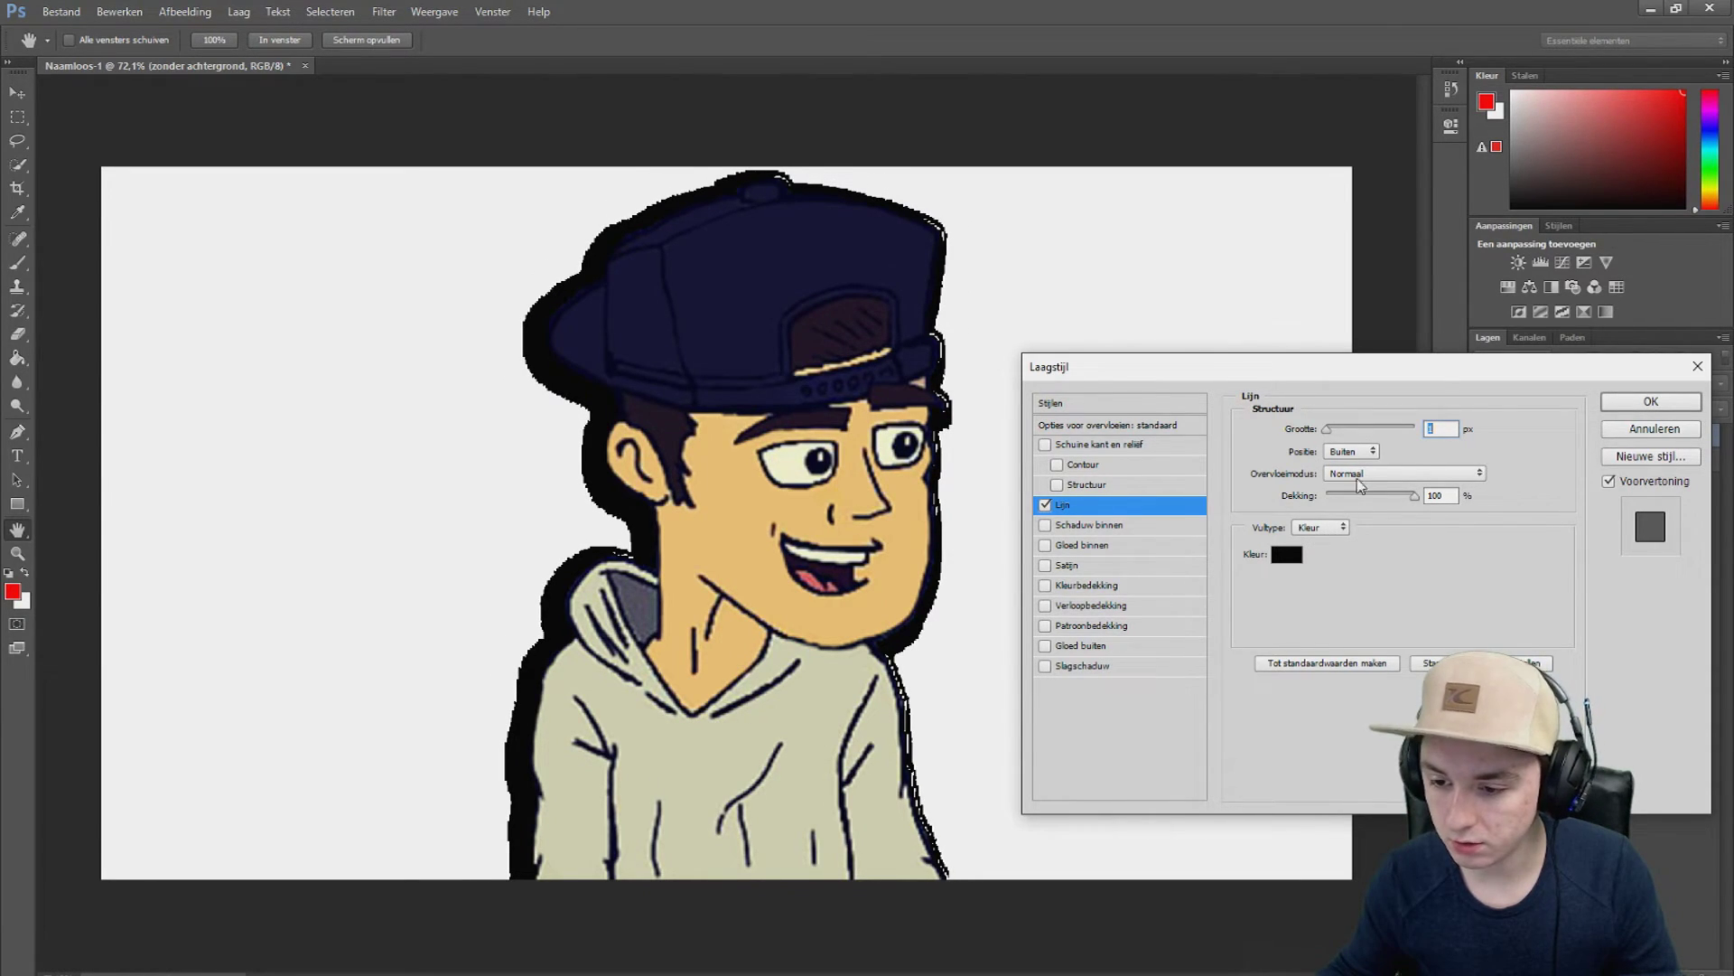
Step: Test the stroke at Inside and Center positions with different thicknesses
left_click(1368, 454)
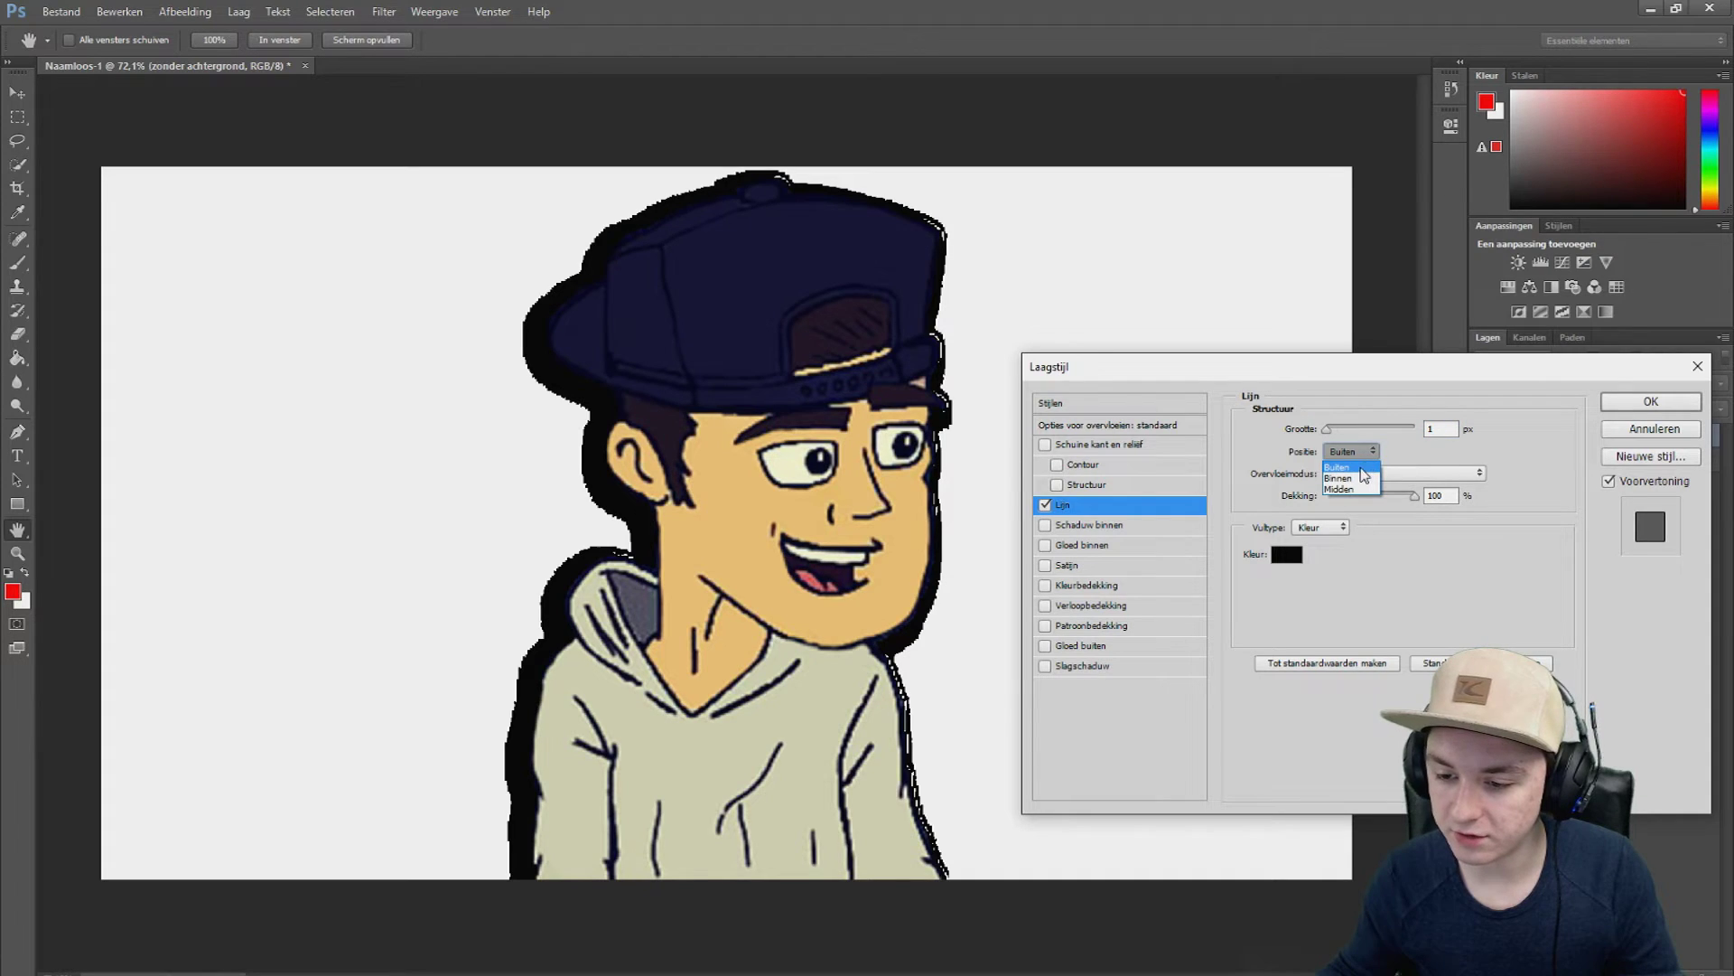
key("Escape")
left_click(1352, 451)
left_click(1362, 482)
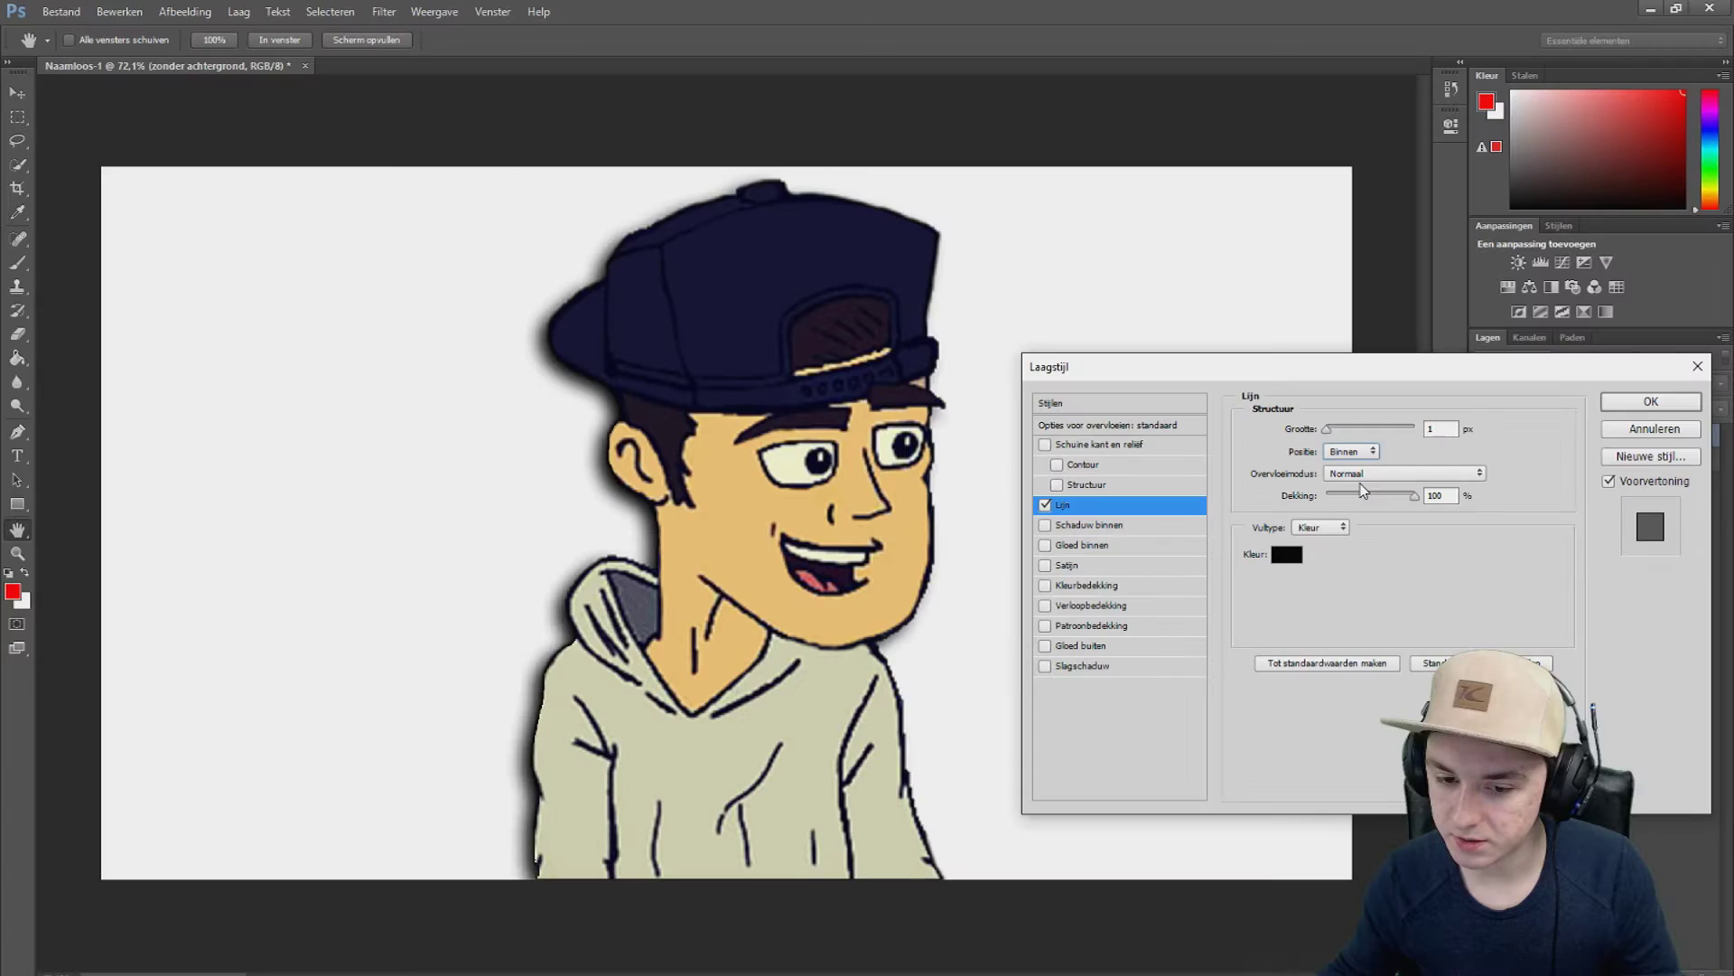
mouse_move(1327, 428)
left_mouse_down()
mouse_move(1362, 433)
mouse_move(1321, 437)
left_mouse_up()
left_click(1350, 451)
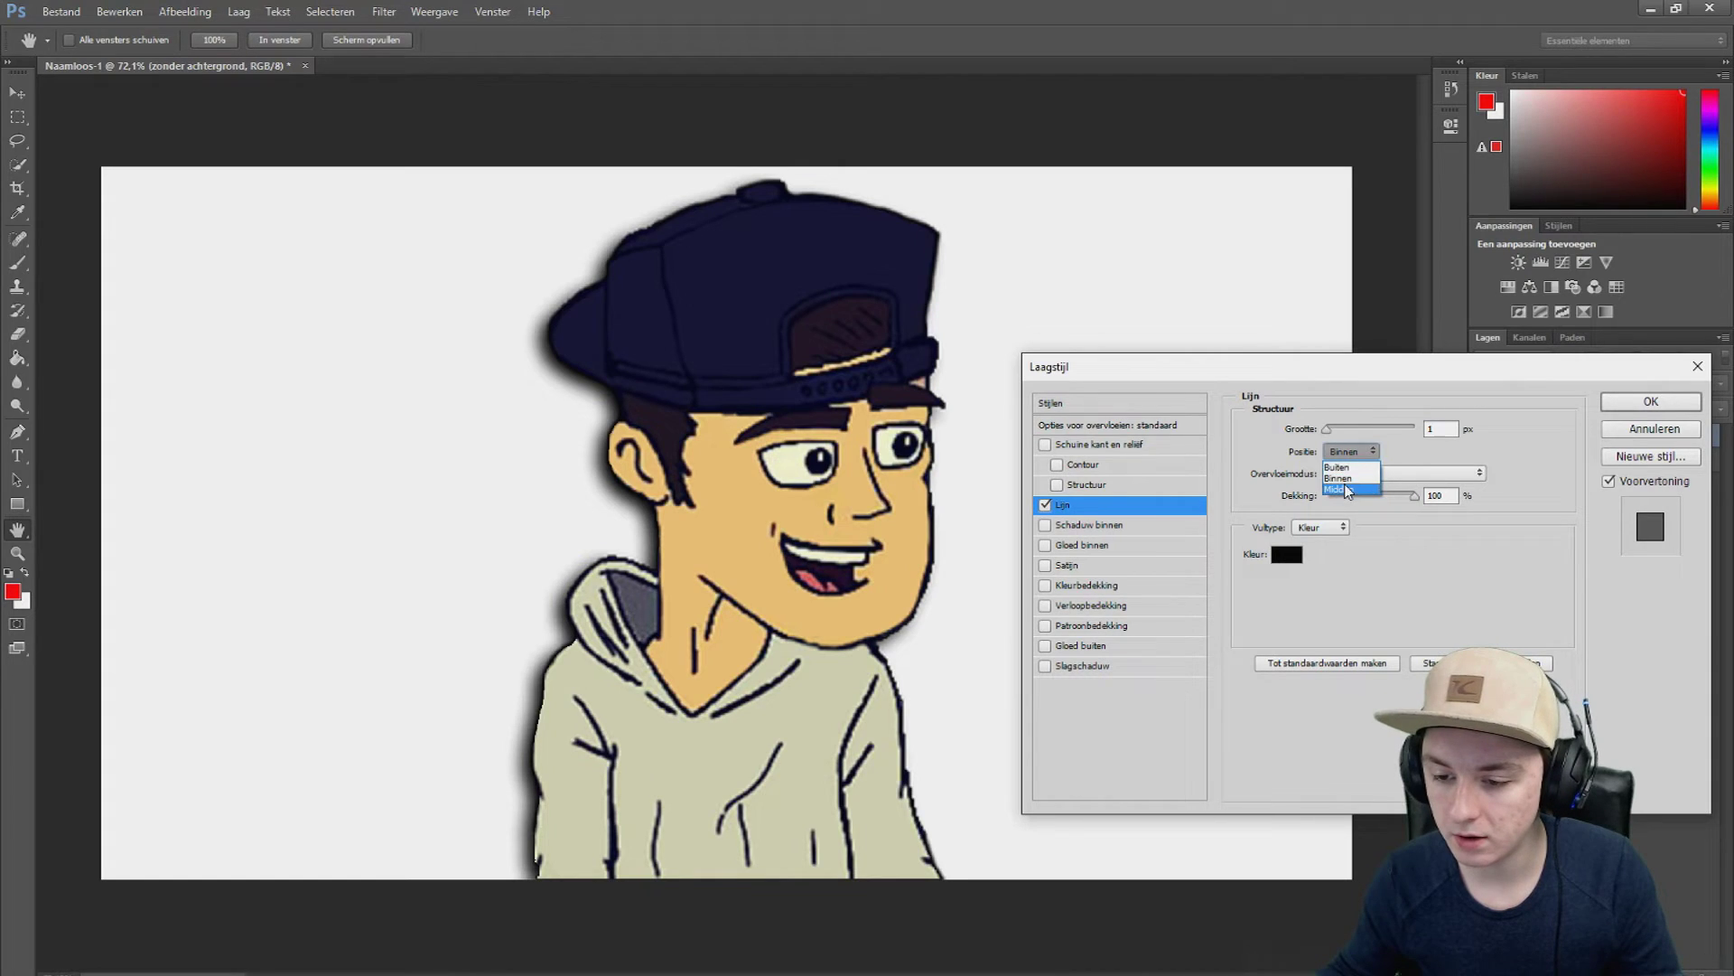
left_click(1341, 488)
mouse_move(1334, 434)
left_mouse_down()
mouse_move(1357, 437)
mouse_move(1326, 430)
left_mouse_up()
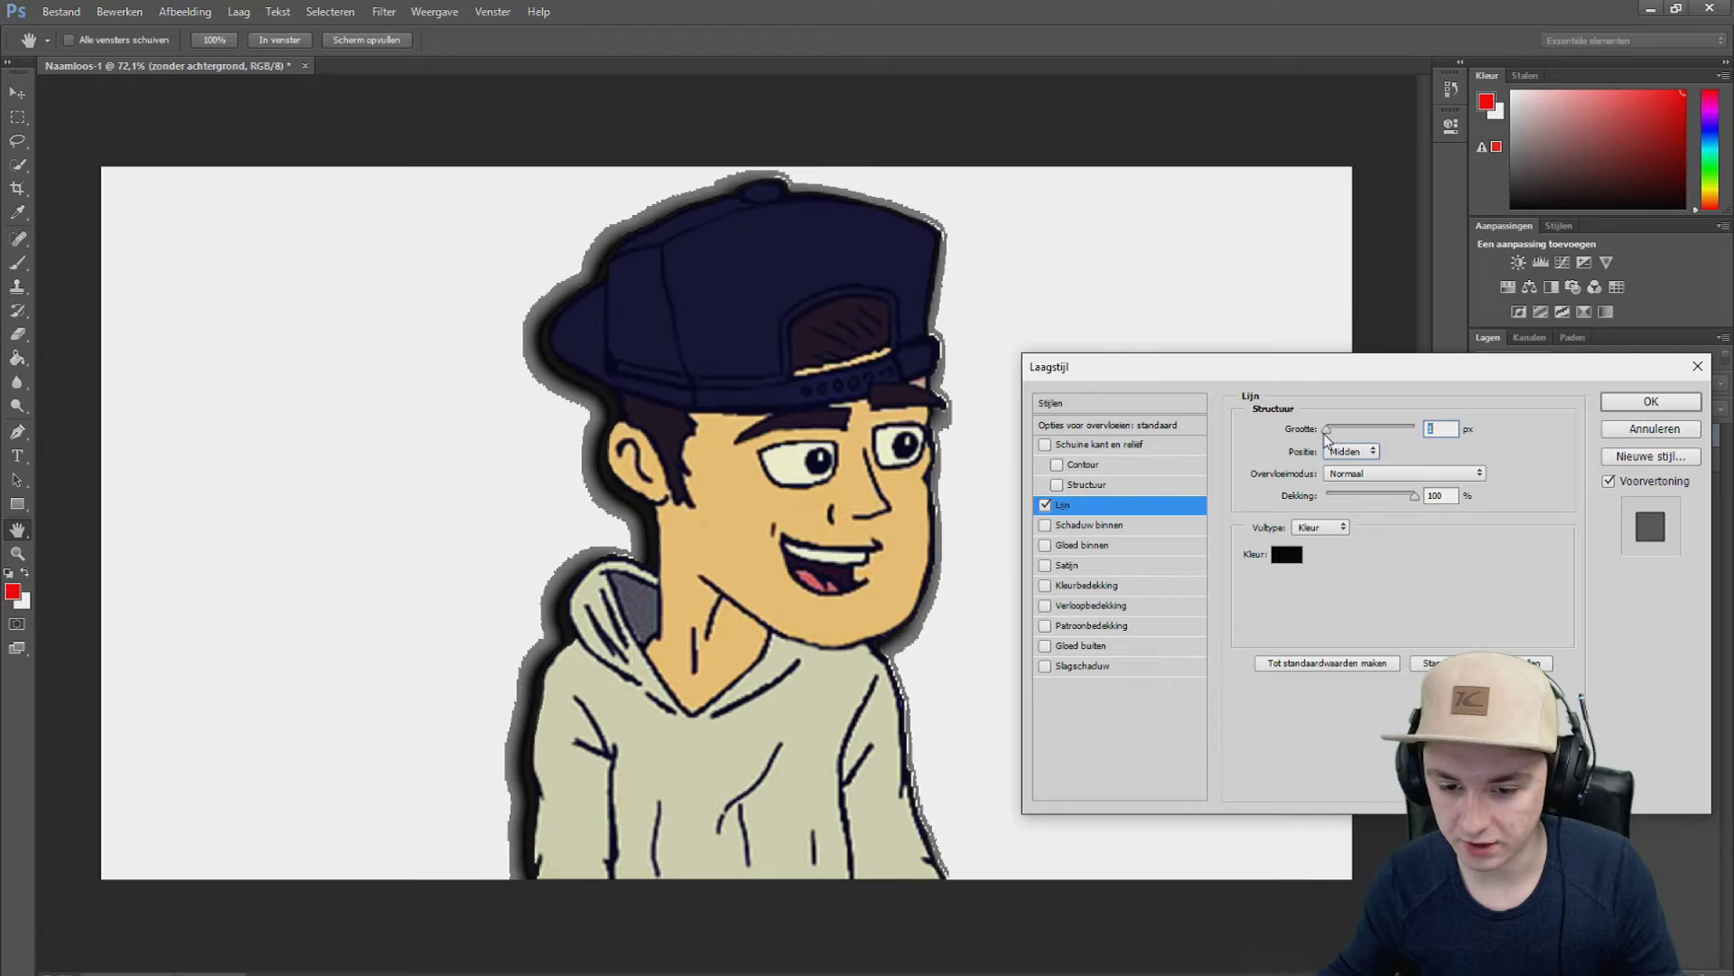
Step: Return the stroke to Outside, try Verspreiden and Bleken, and settle on Normaal at 100% opacity
left_click(1349, 451)
left_click(1359, 468)
left_click(1391, 473)
left_click(1388, 496)
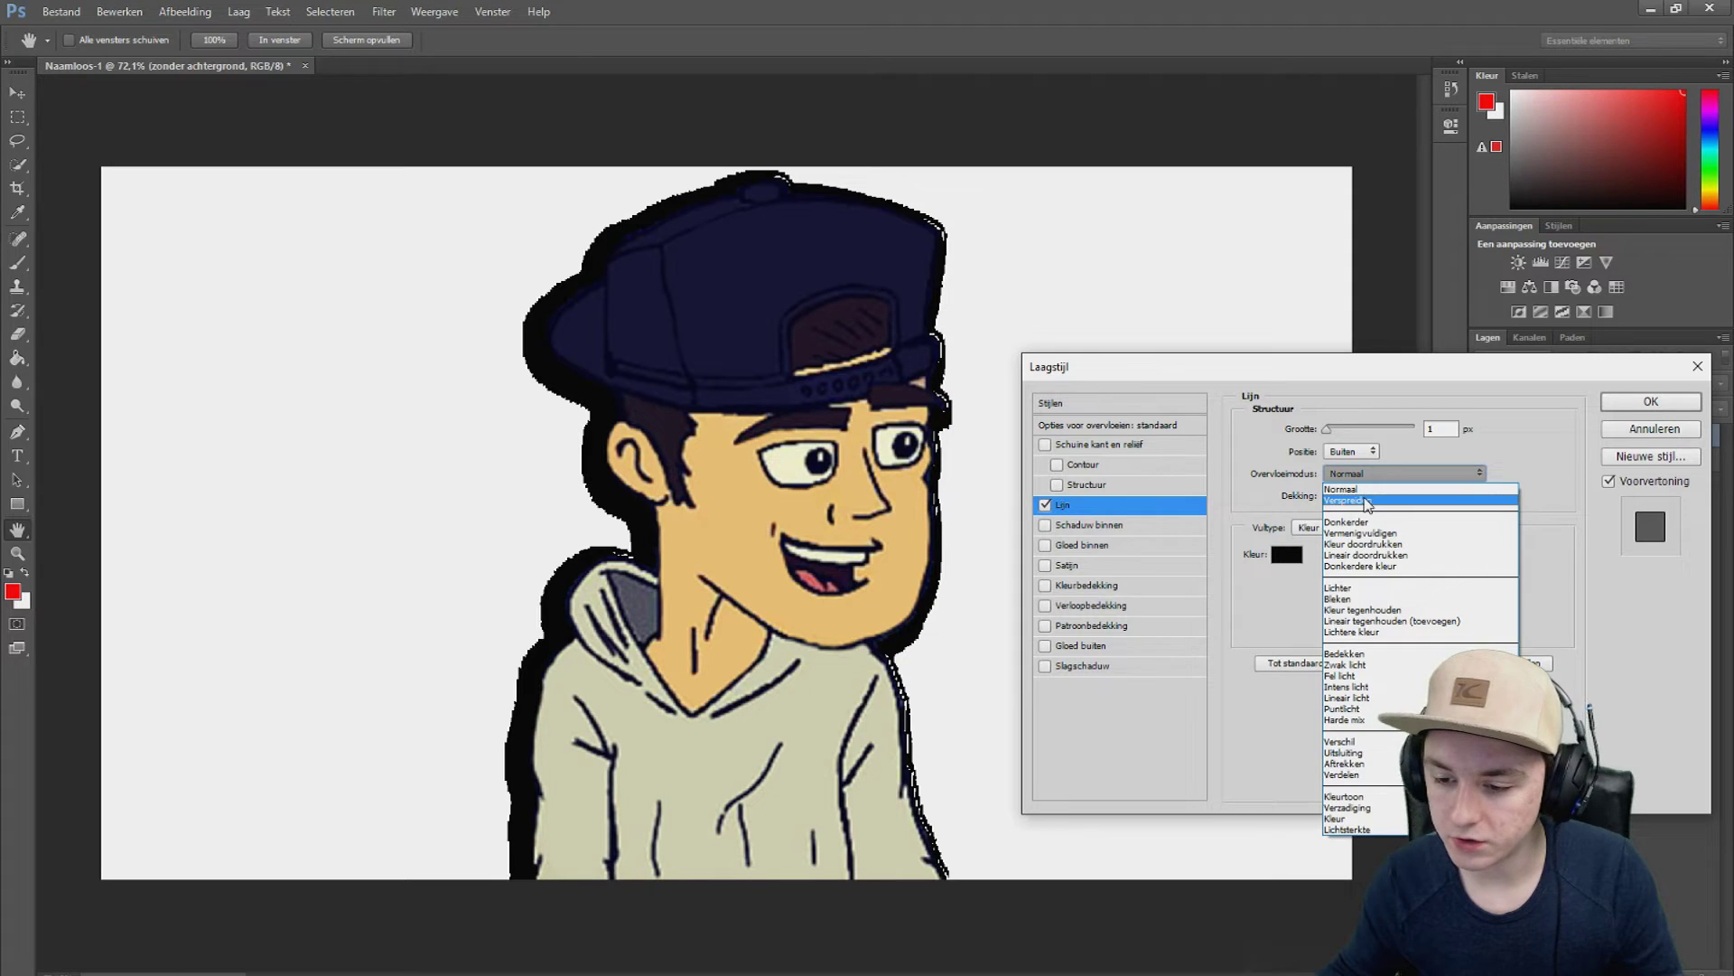
key("Down")
key("Down")
key("Down")
key("Down")
key("Down")
key("Down")
key("Down")
key("Down")
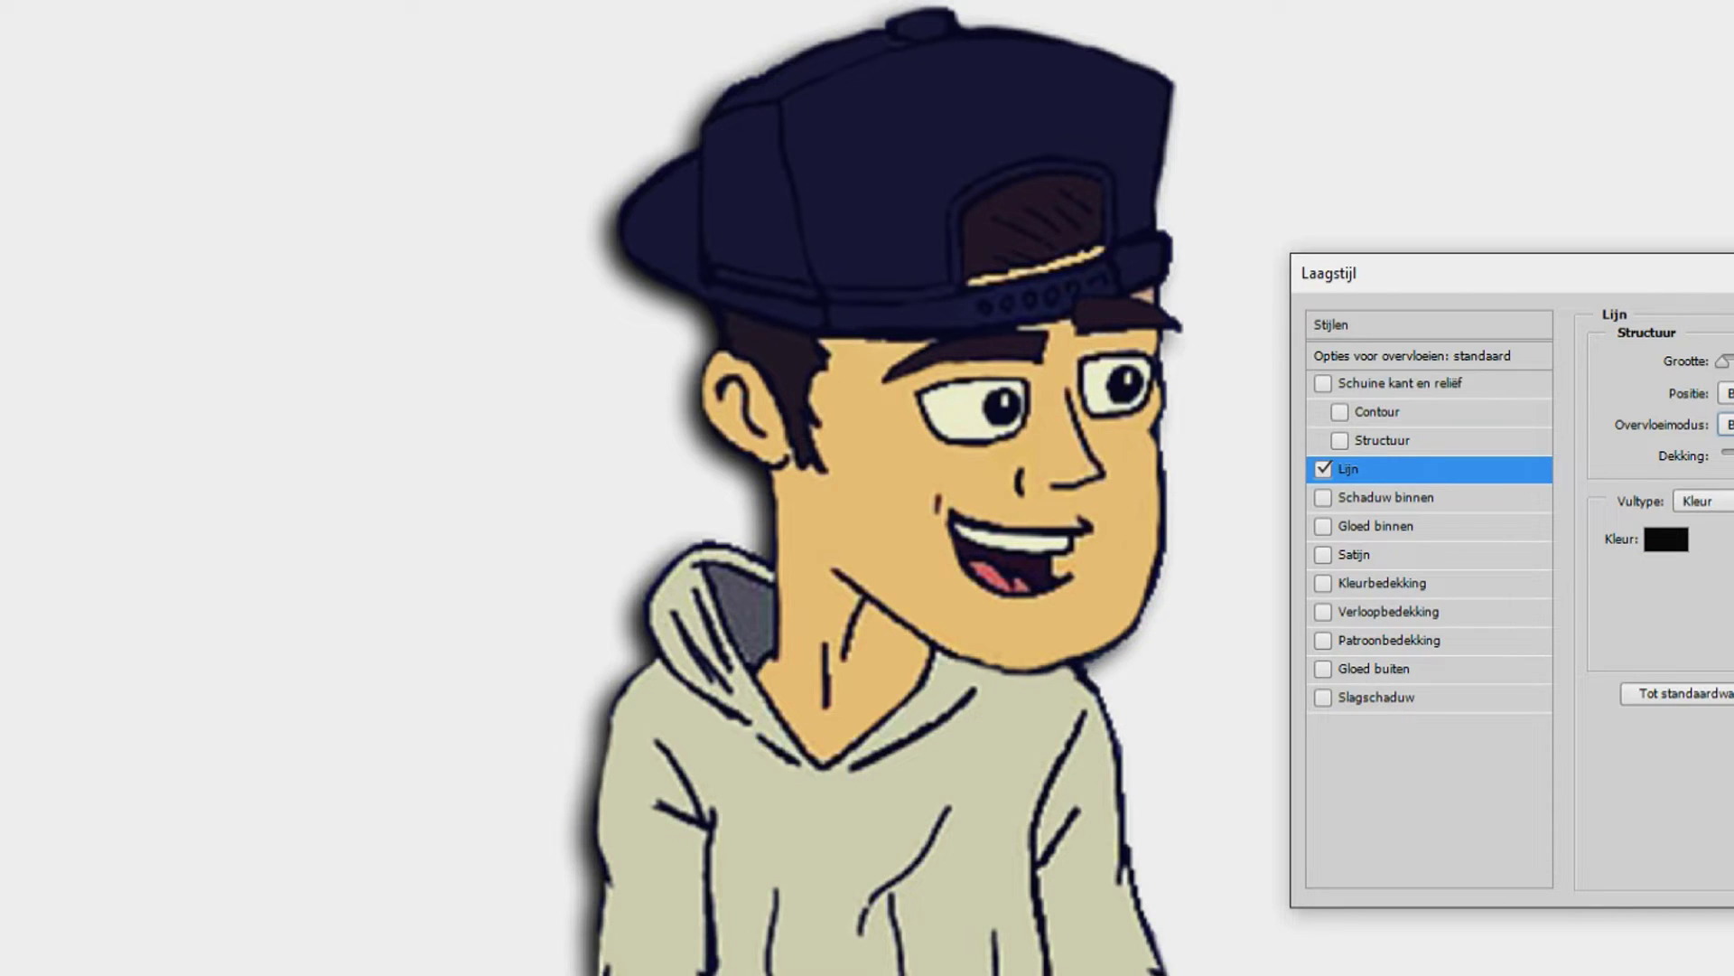
key("Up")
key("Up")
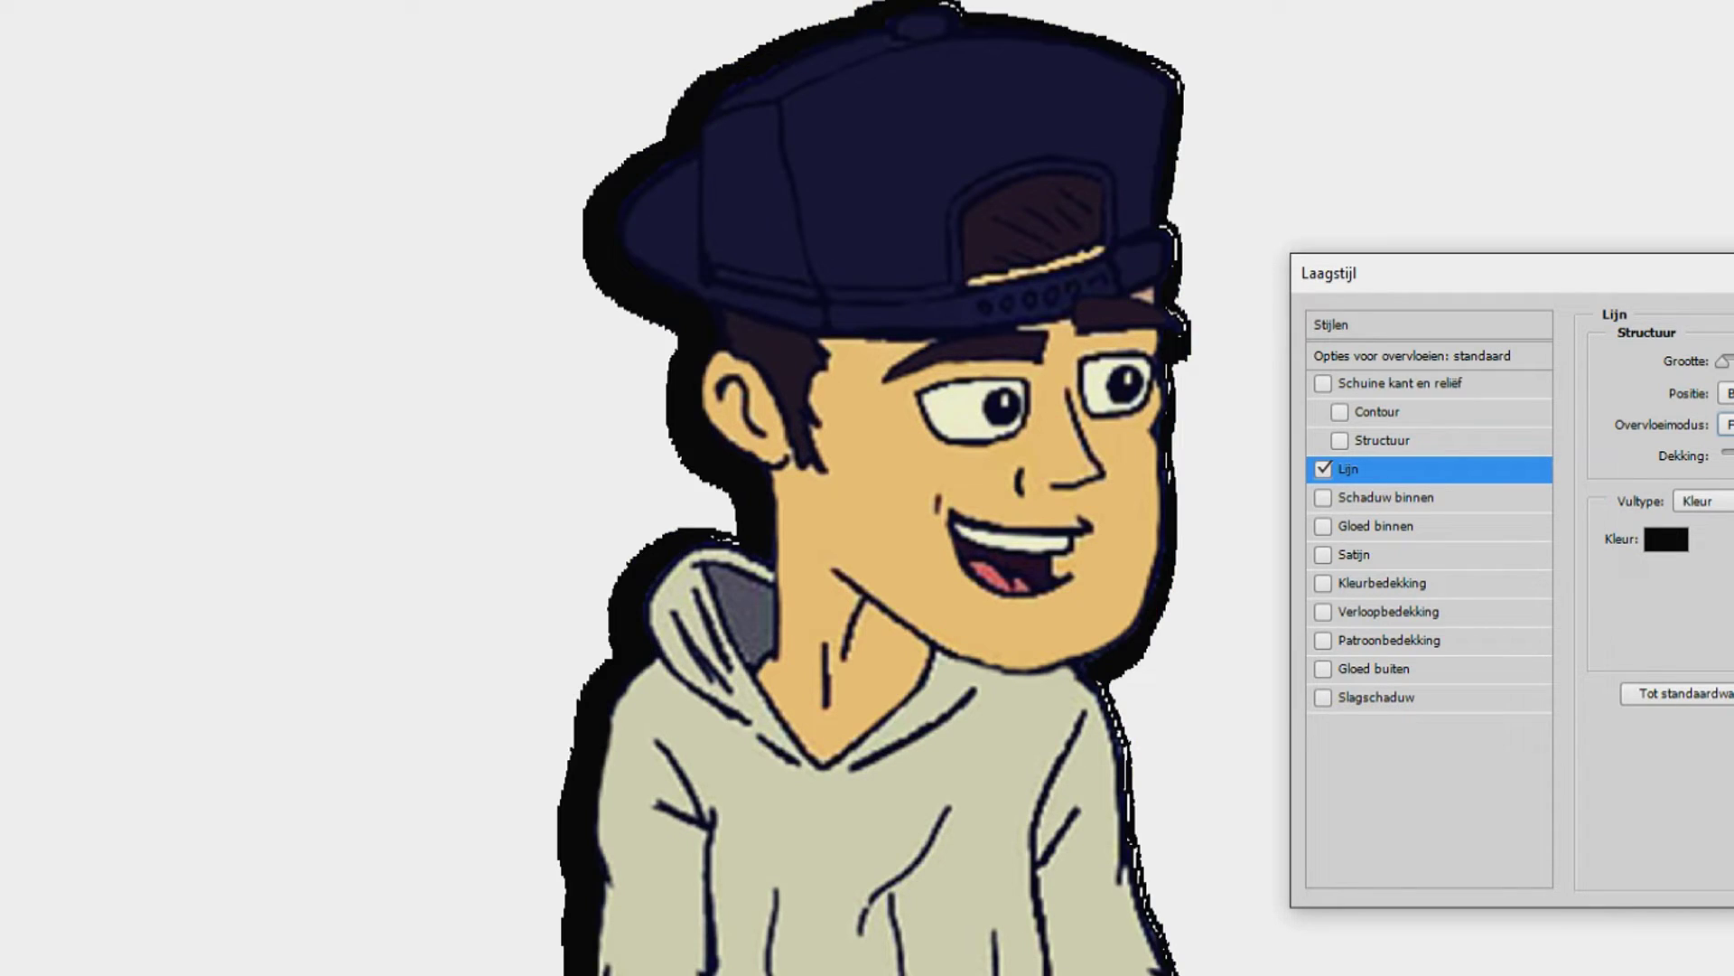
key("Up")
key("Up")
key("Up")
key("Up")
key("Up")
key("Up")
key("Up")
key("Up")
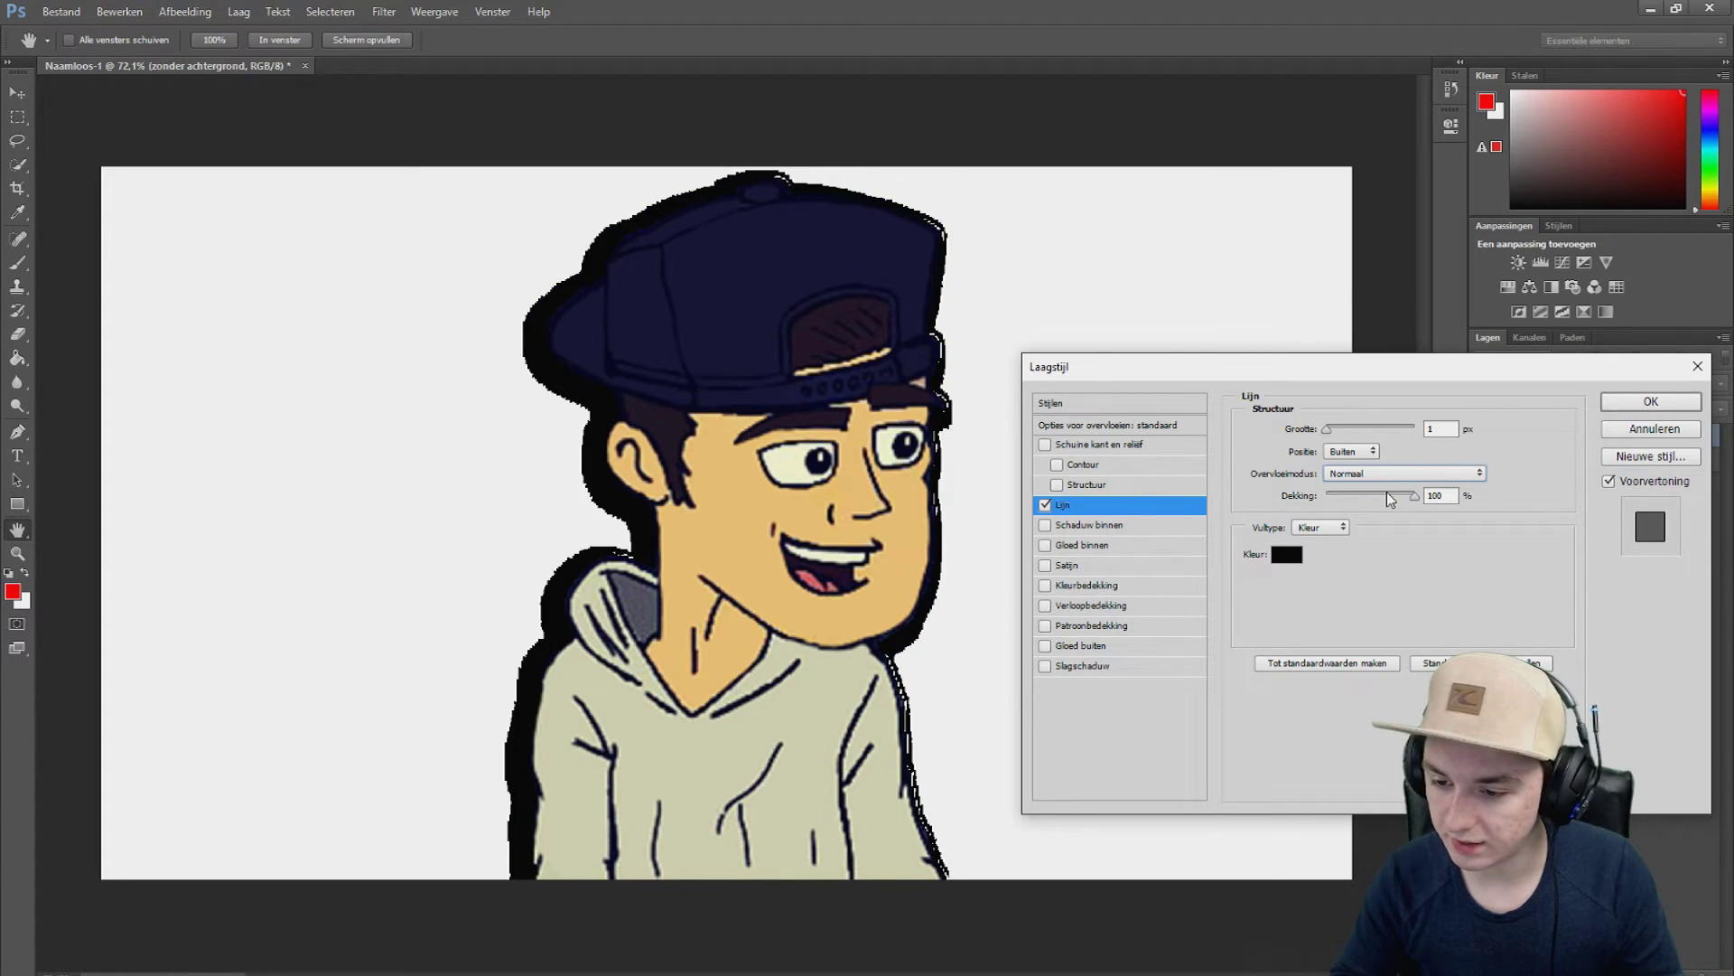
double_click(1441, 495)
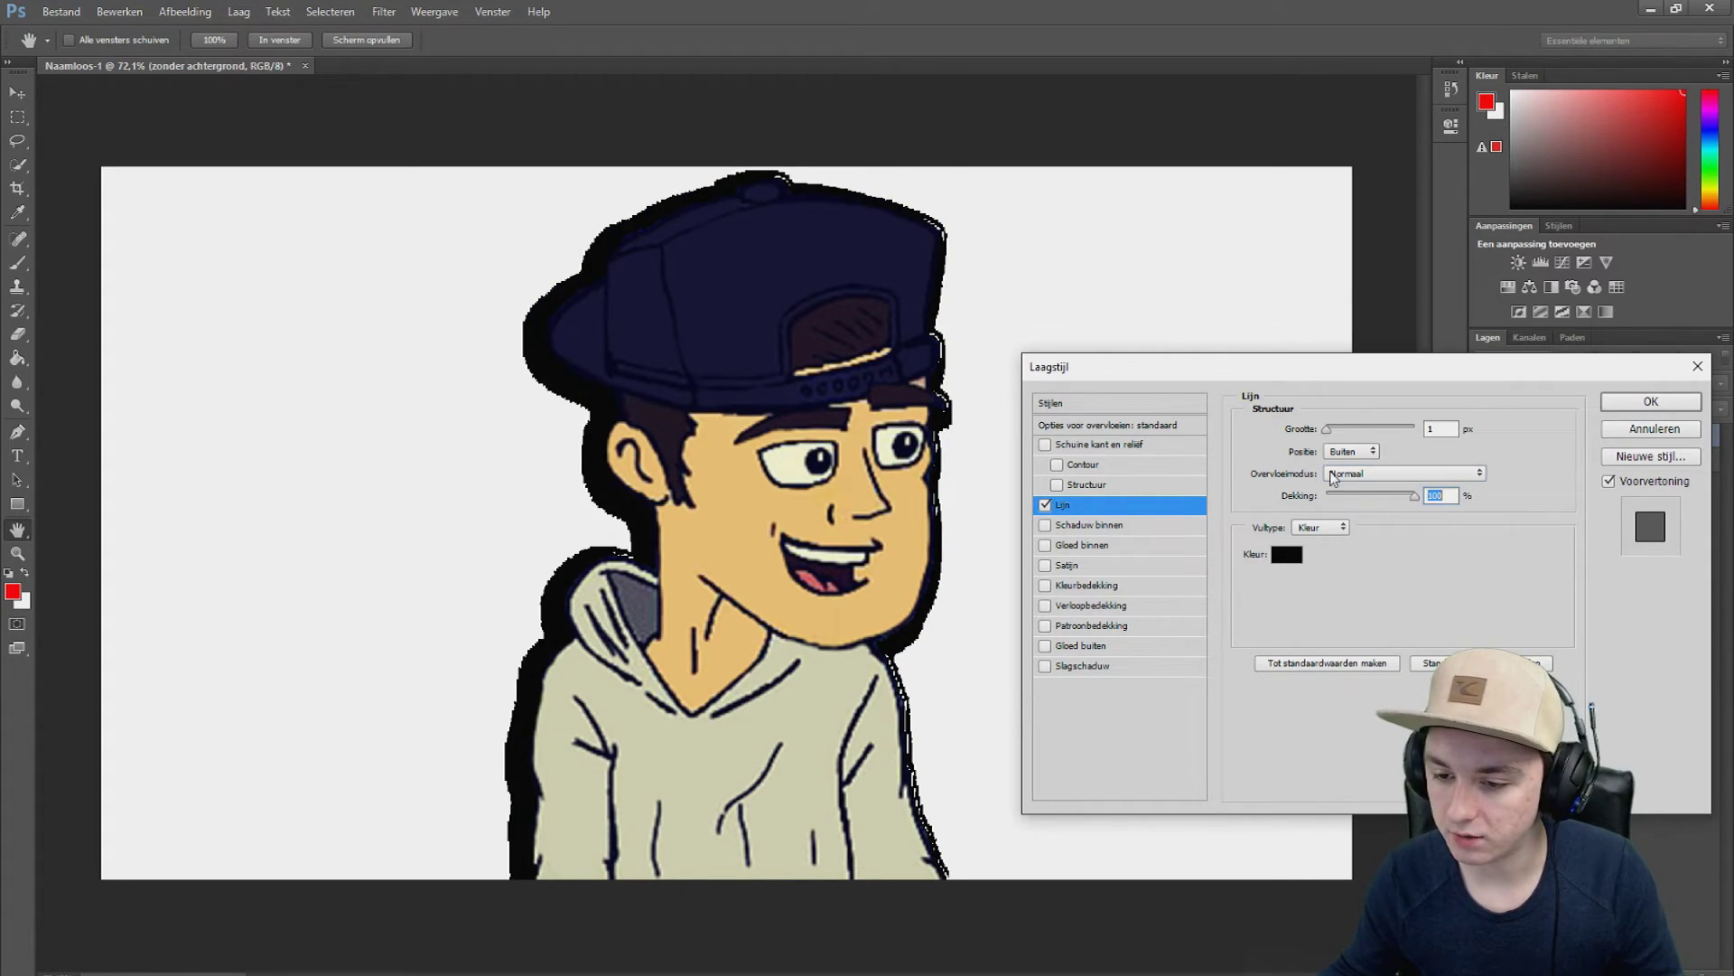
mouse_move(1331, 432)
left_mouse_down()
mouse_move(1353, 421)
mouse_move(1333, 422)
left_mouse_up()
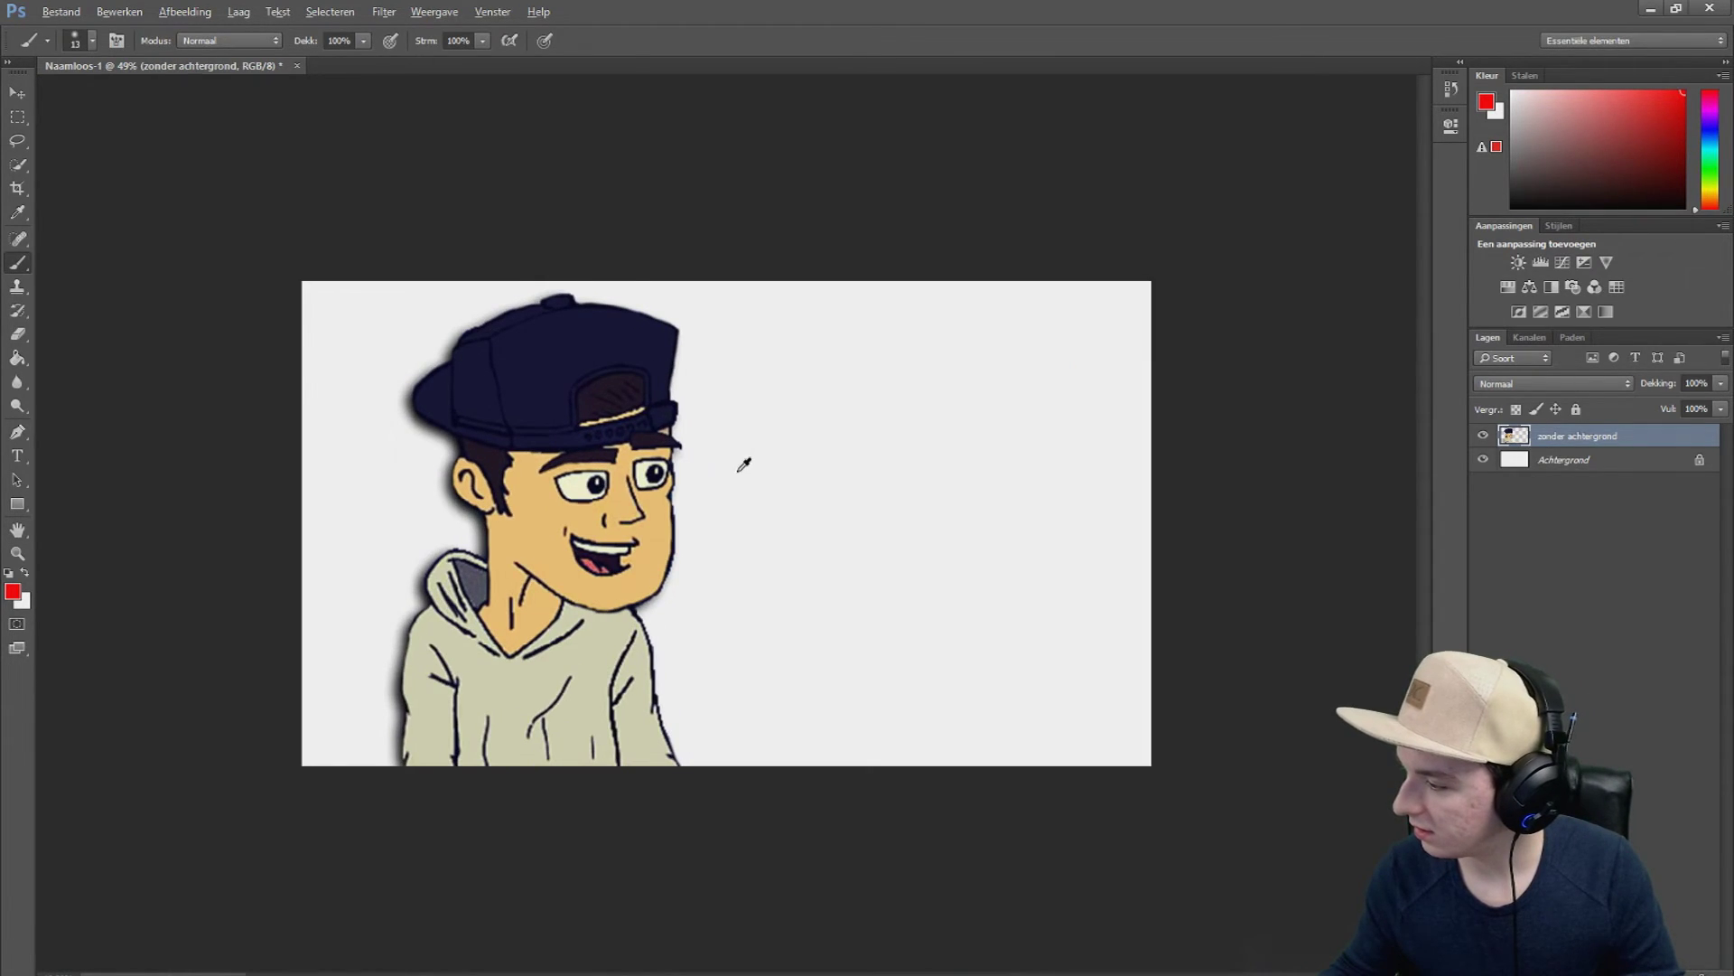
Step: Zoom the canvas out slightly on the character without an outline
scroll(754, 465, "up", 1)
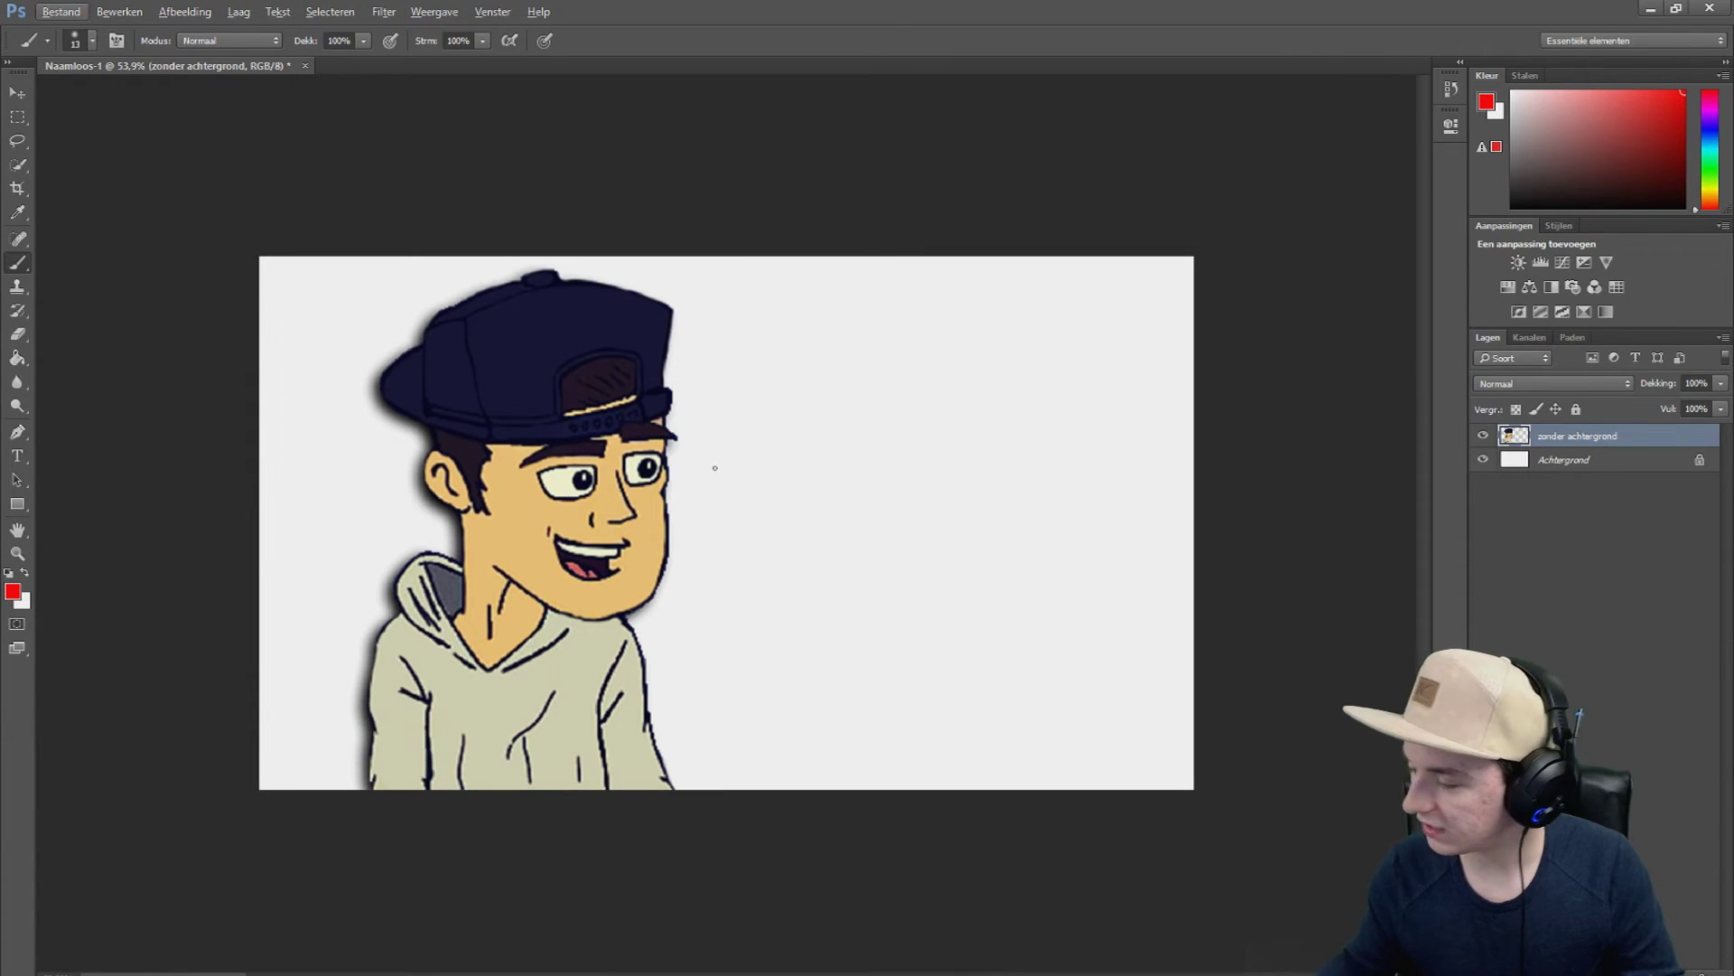
Step: Enable the default 6 px black outside Lijn stroke on the character layer
right_click(1529, 440)
left_click(1563, 448)
left_click_drag(1159, 372, 848, 111)
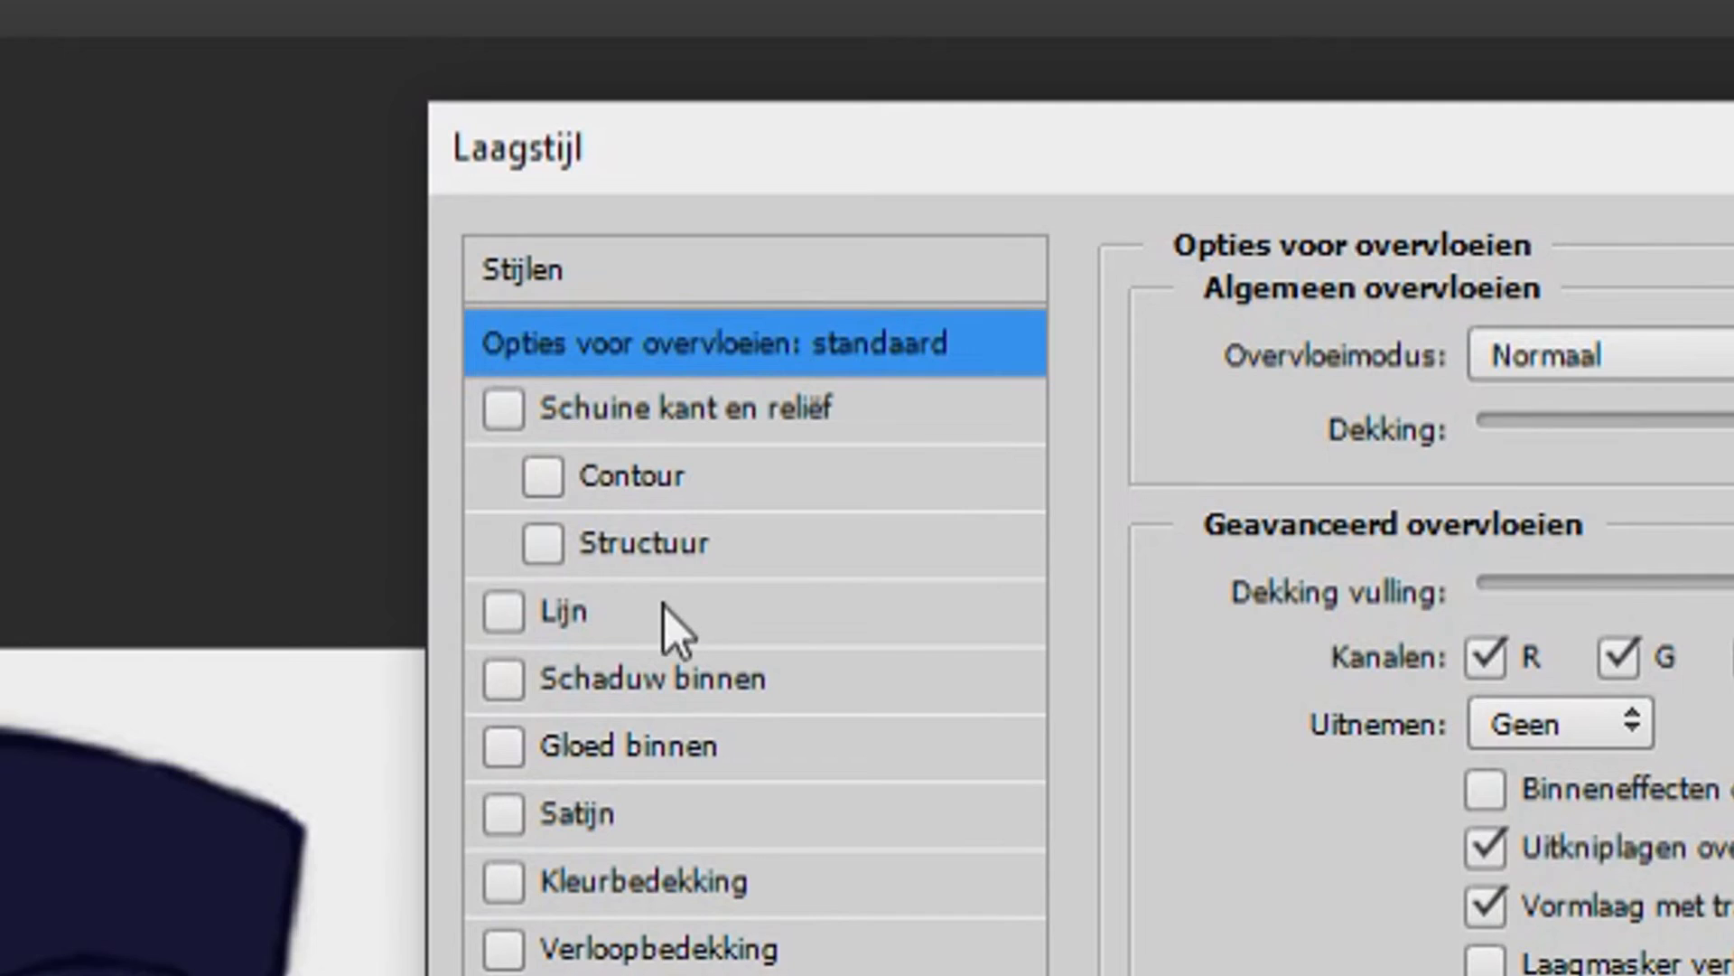
left_click(775, 240)
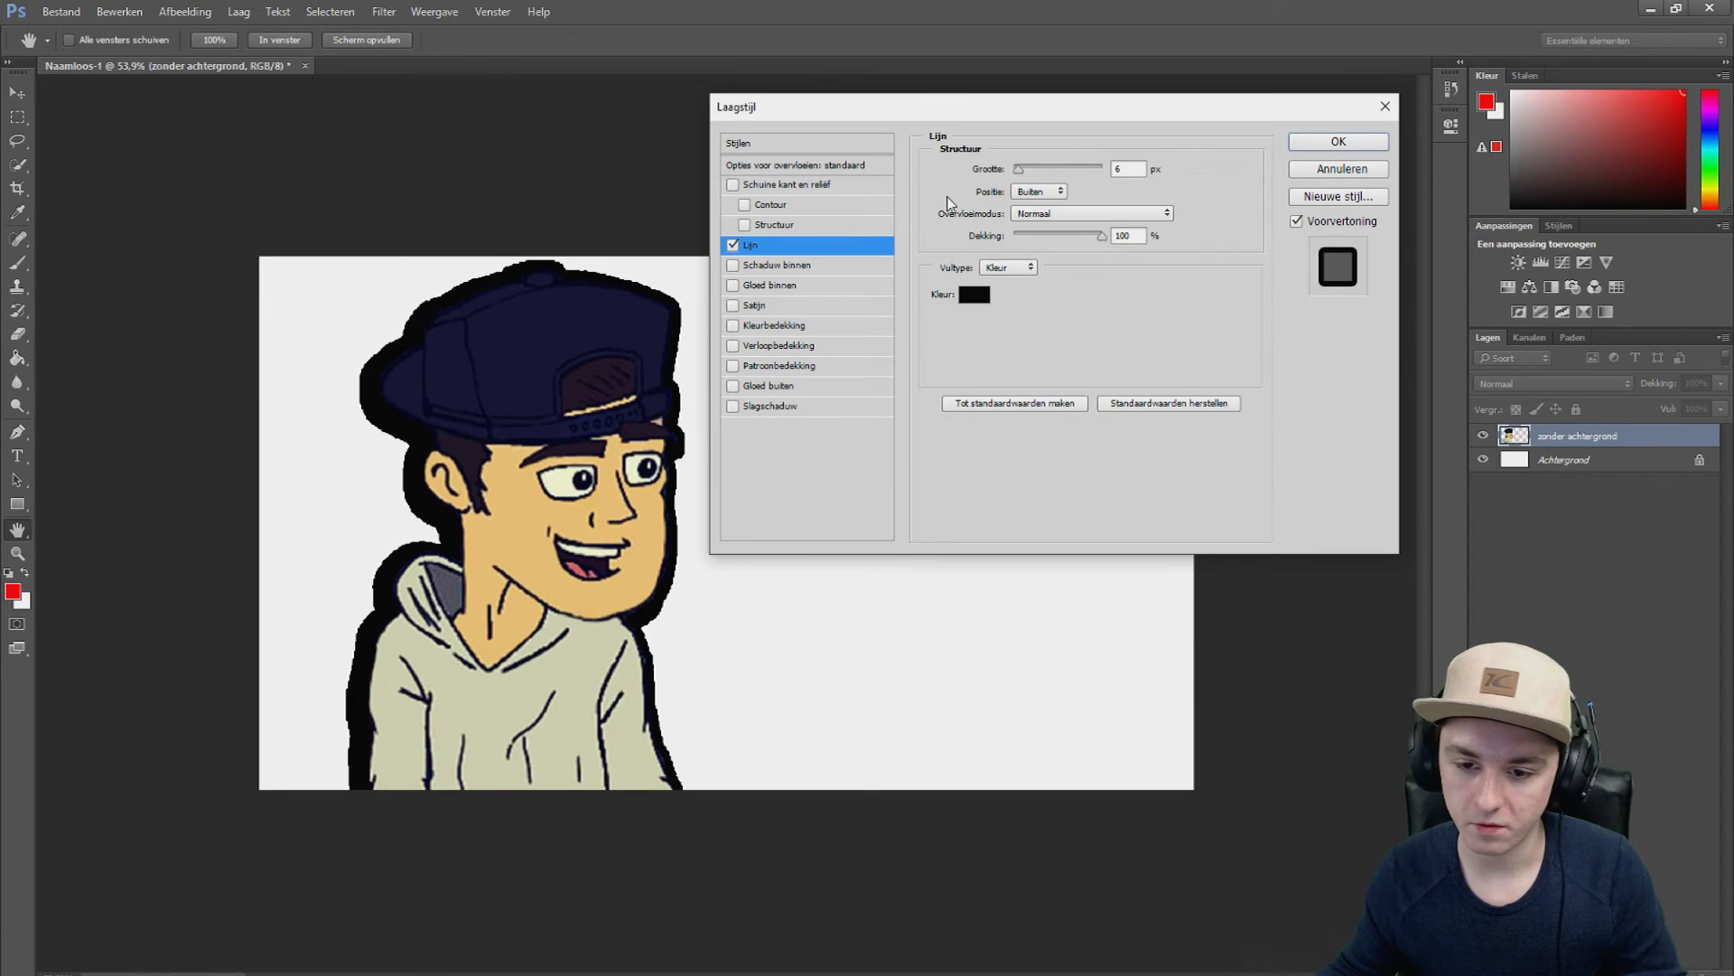